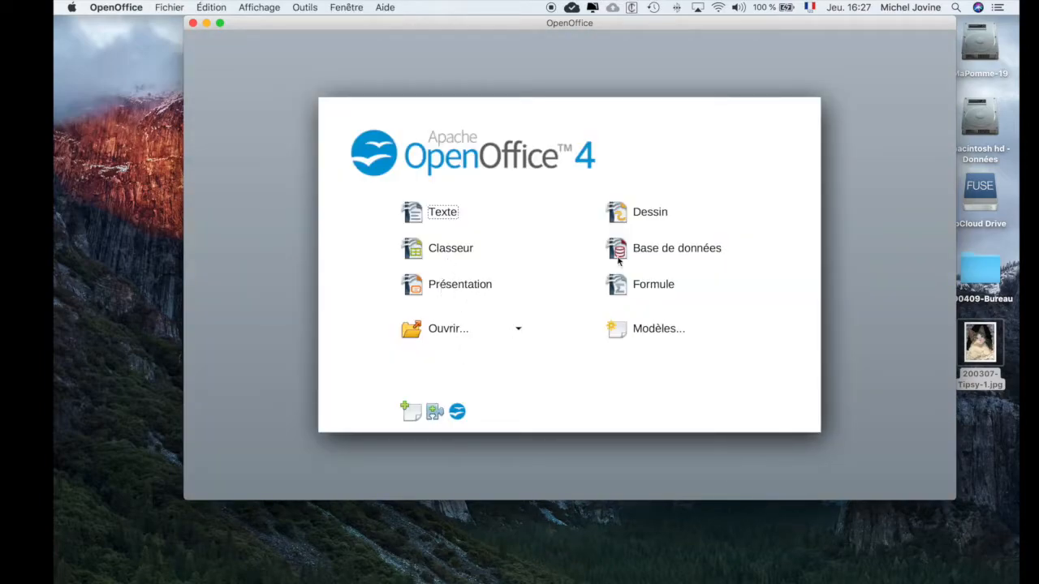
# Create a new Draw document, then reposition and enlarge its window to show the whole blank page
pyautogui.click(649, 213)
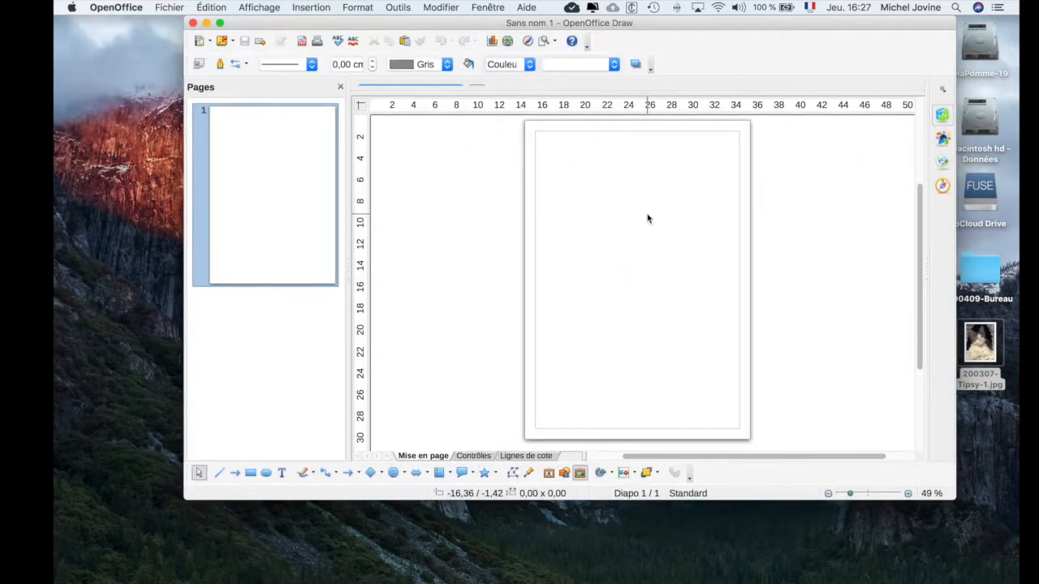
pyautogui.moveTo(454, 24); pyautogui.dragTo(363, 24)
pyautogui.moveTo(862, 499); pyautogui.dragTo(932, 570)
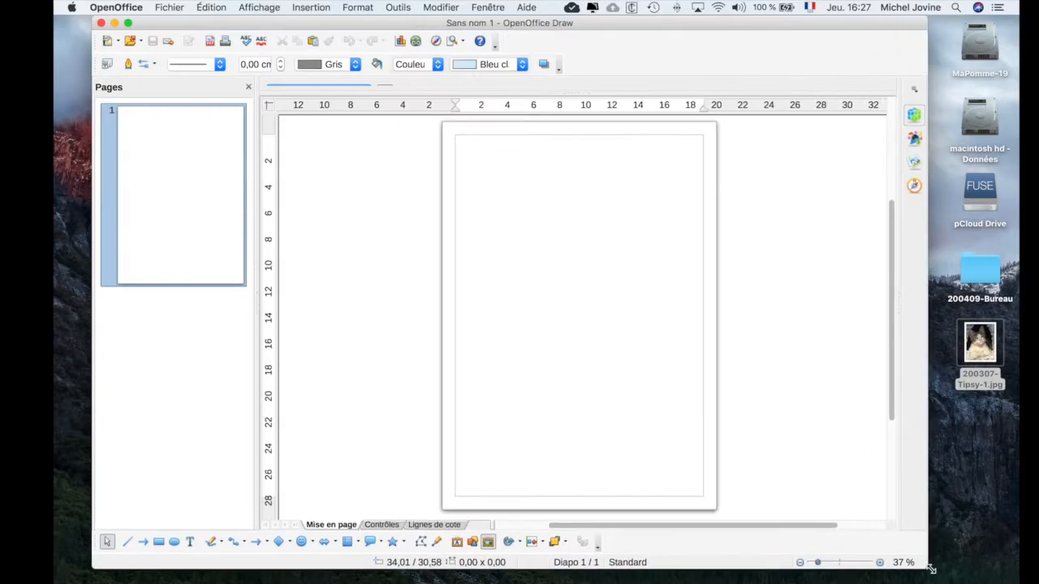
pyautogui.moveTo(827, 565)
pyautogui.mouseDown()
pyautogui.moveTo(844, 564)
pyautogui.moveTo(831, 566)
pyautogui.mouseUp()
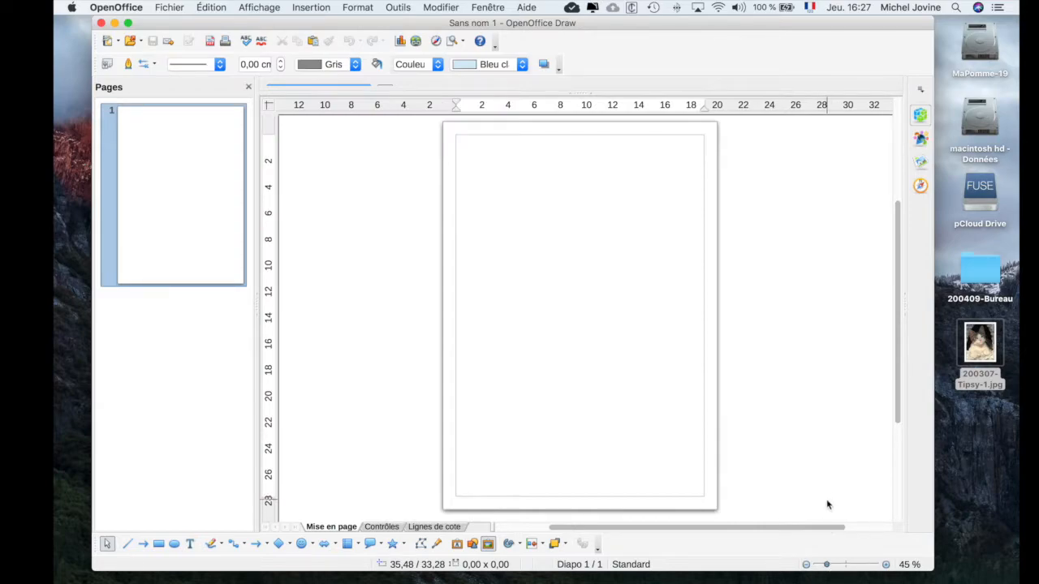
pyautogui.hscroll(1, 773, 475)
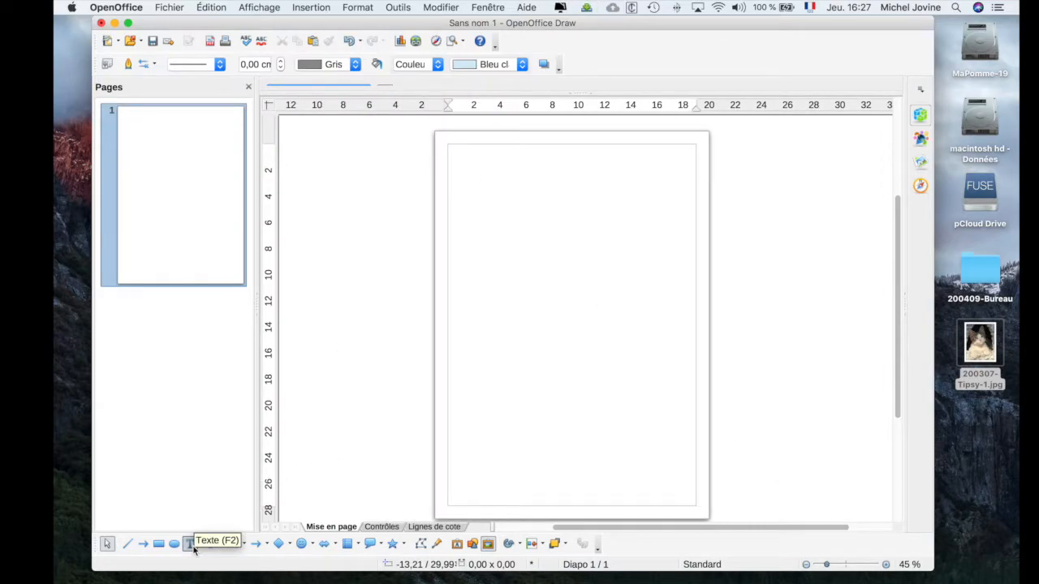
# Add a text box about 7.8 × 2.4 cm in the upper part of the page containing the word "Bonjour"
pyautogui.click(193, 549)
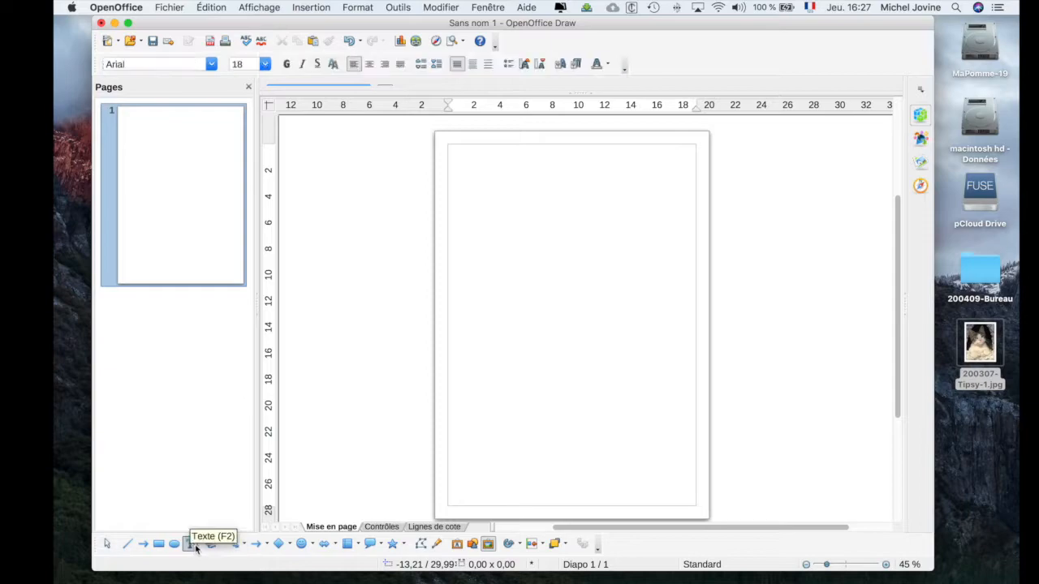
pyautogui.moveTo(520, 235); pyautogui.dragTo(621, 266)
pyautogui.write('Bonjou')
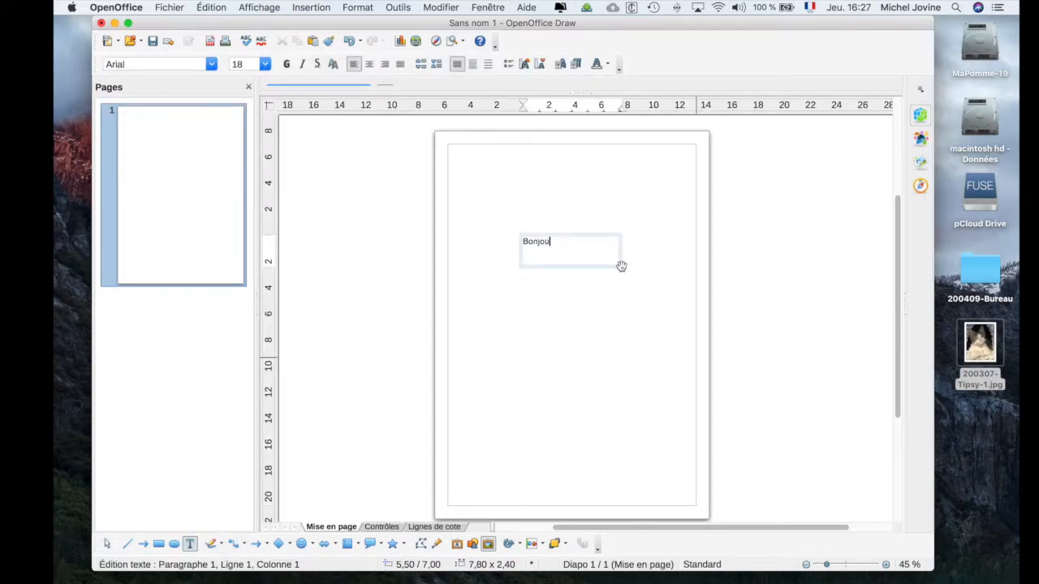
# Change the font color of the word "Bonjour" to magenta
pyautogui.doubleClick(552, 244)
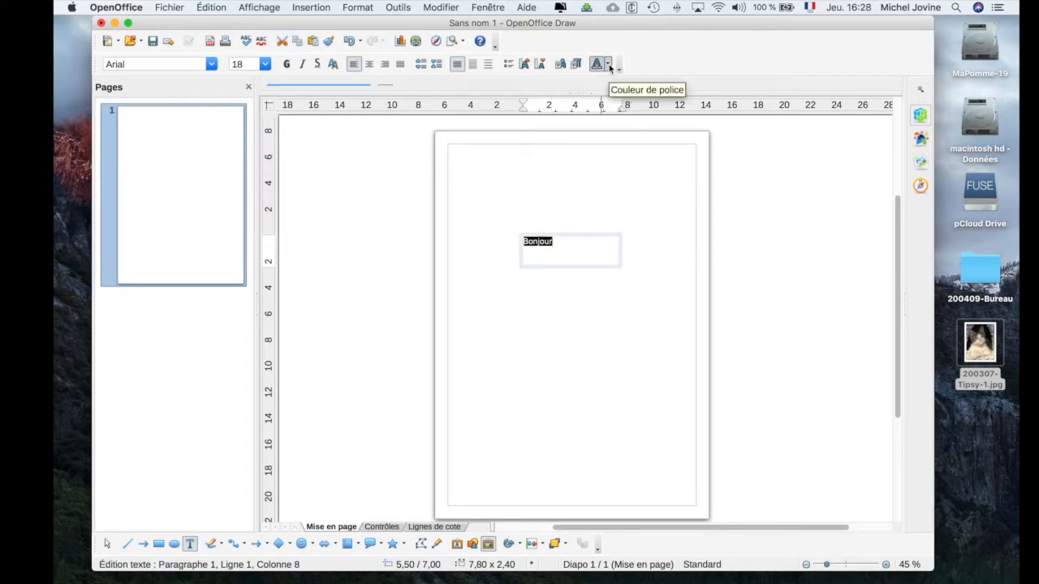
pyautogui.click(608, 64)
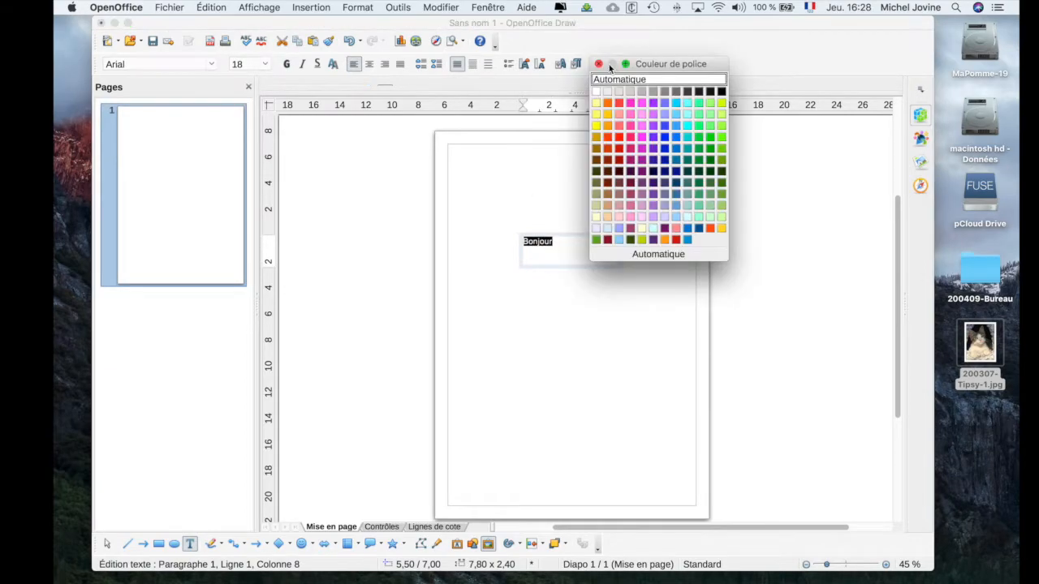
pyautogui.click(642, 136)
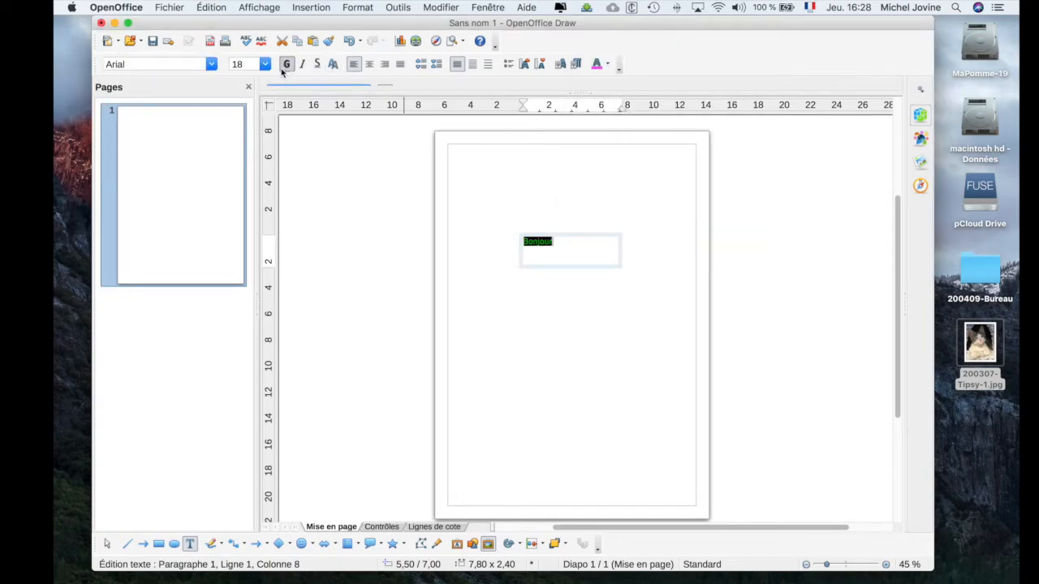
# Enlarge the word "Bonjour" to font size 60, and then set it to a custom size of 56
pyautogui.click(265, 64)
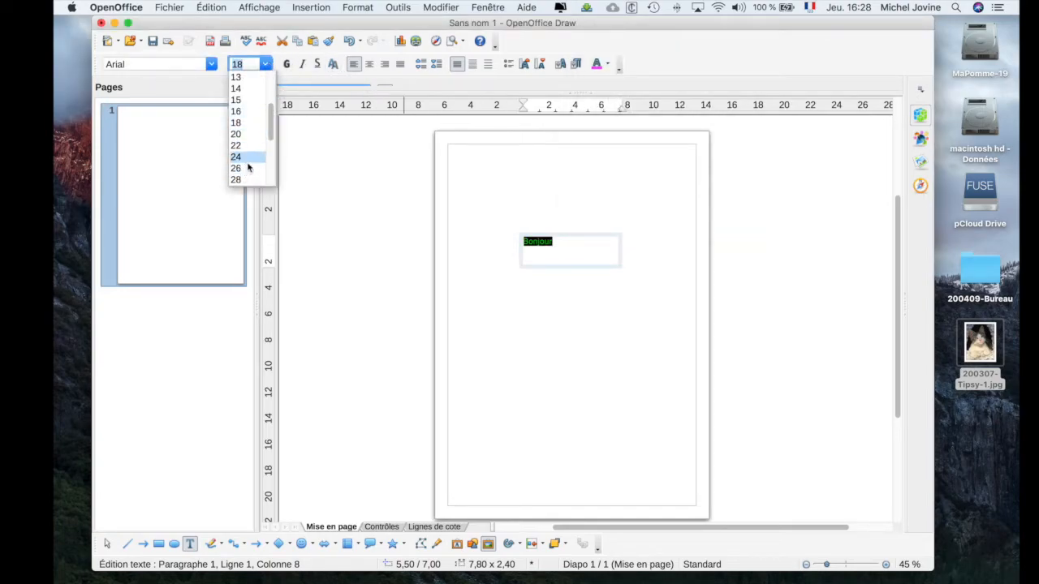
pyautogui.scroll(-3, 247, 166)
pyautogui.click(248, 162)
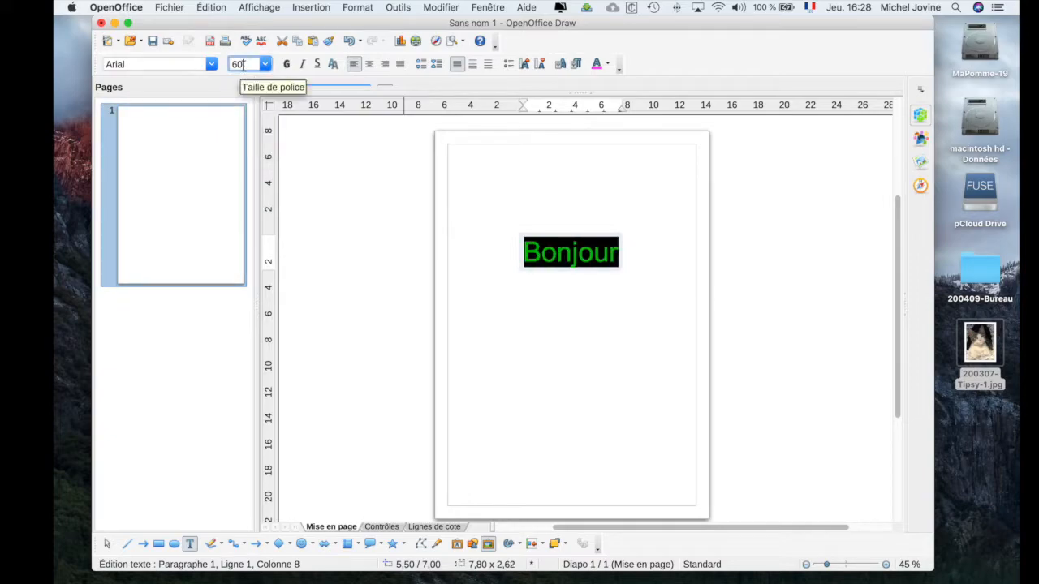
pyautogui.moveTo(243, 64); pyautogui.dragTo(228, 68)
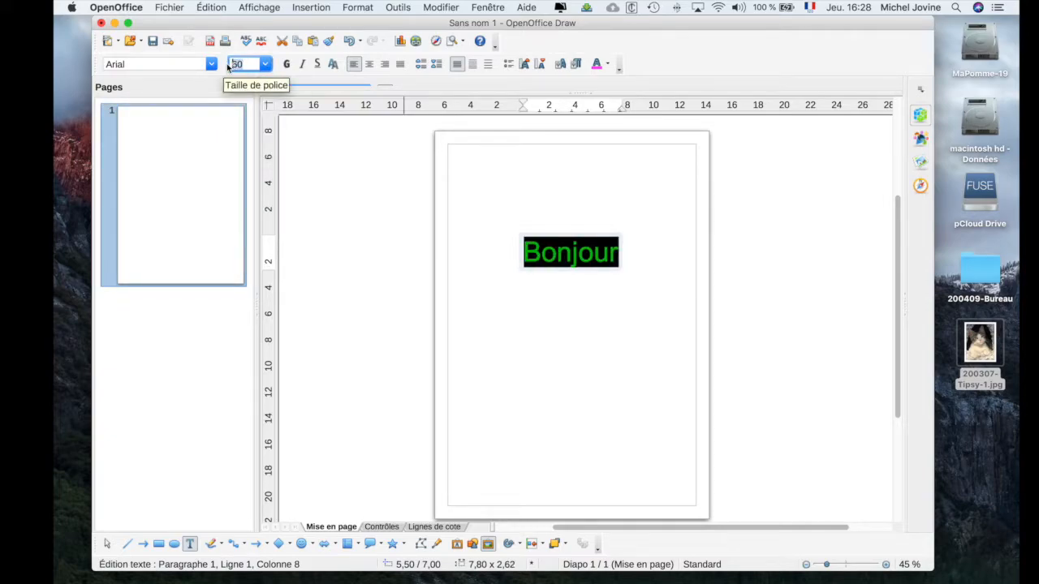
pyautogui.write('56')
pyautogui.press('Return')
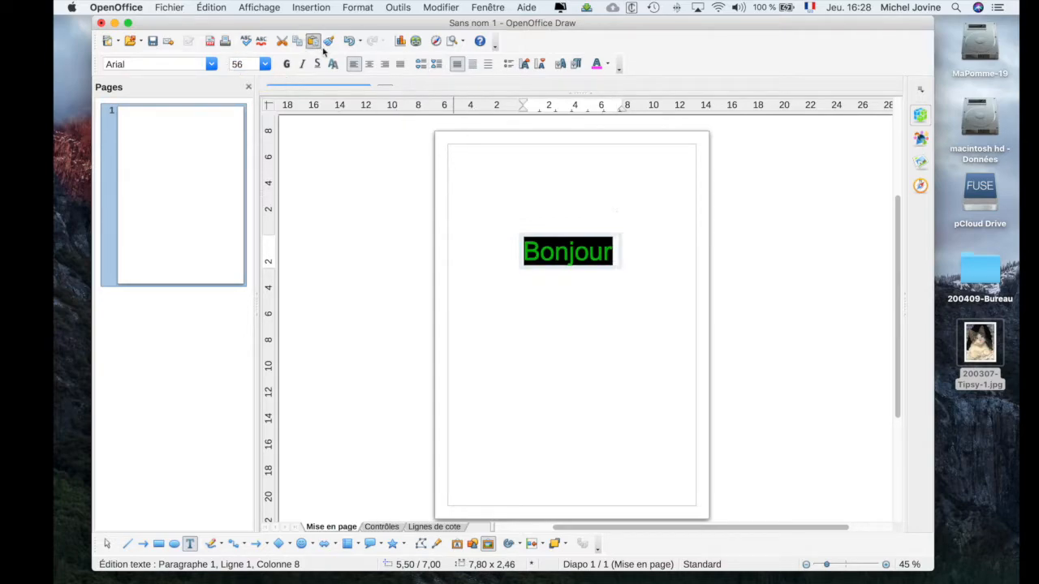
# Try bold and italic formatting on the word "Bonjour" and turn both off again
pyautogui.click(286, 64)
pyautogui.click(301, 64)
pyautogui.click(301, 64)
pyautogui.click(286, 64)
# Leave text editing, rotate the "Bonjour" text frame very slightly counter-clockwise, and deselect it
pyautogui.click(629, 227)
pyautogui.click(603, 256)
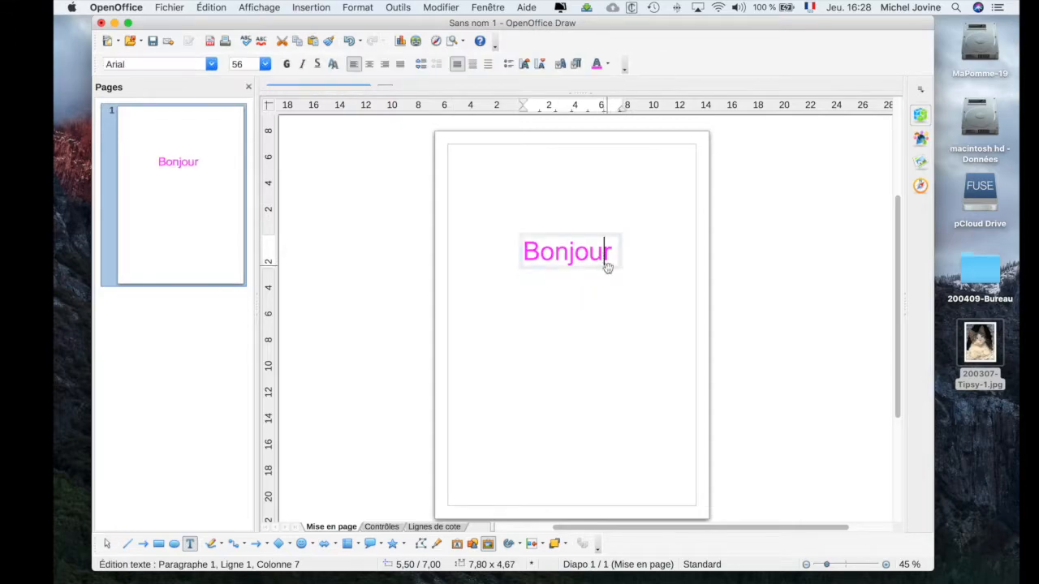
pyautogui.click(610, 283)
pyautogui.click(601, 267)
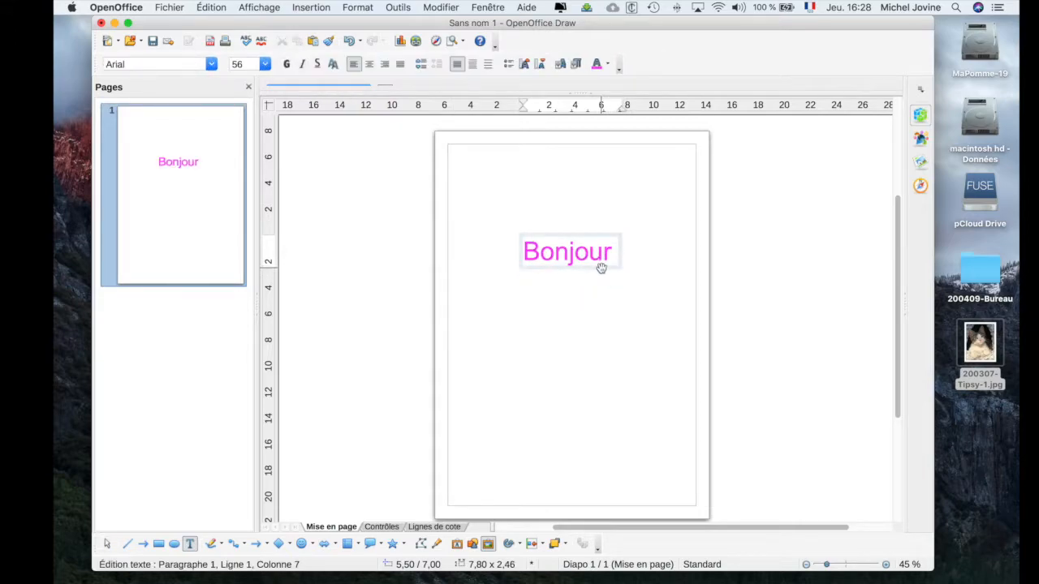
pyautogui.press('Escape')
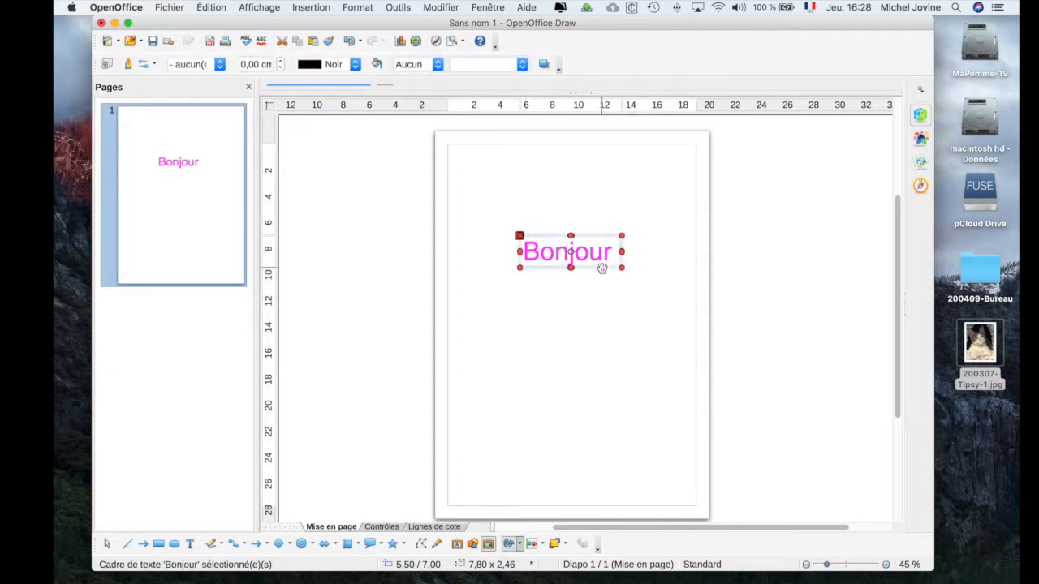
pyautogui.moveTo(621, 269)
pyautogui.mouseDown()
pyautogui.moveTo(626, 258)
pyautogui.moveTo(620, 266)
pyautogui.mouseUp()
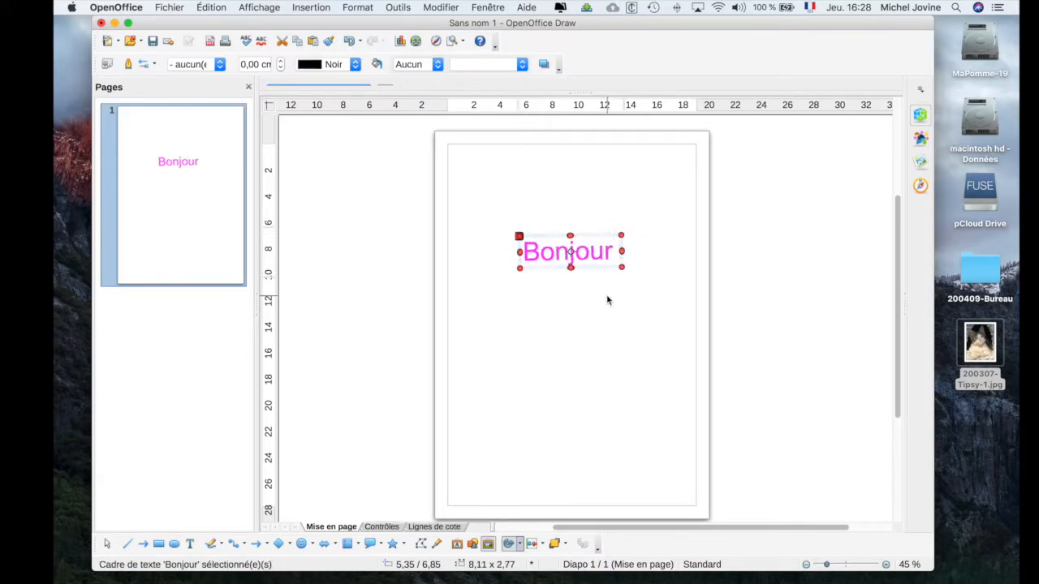
pyautogui.click(607, 301)
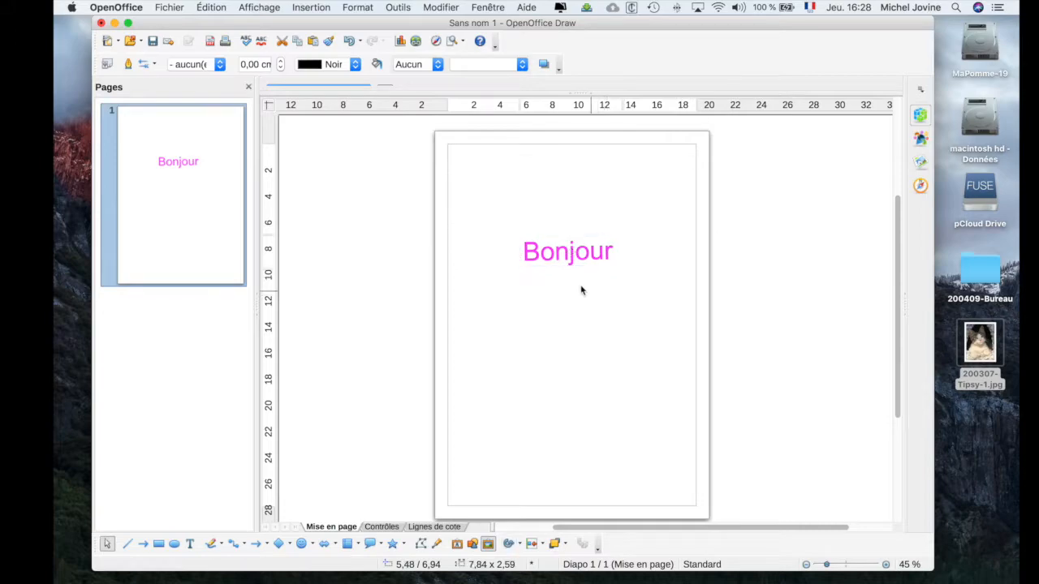
# Add a text box about 5.9 × 1.9 cm above and right of "Bonjour" reading "Hier" at font size 44
pyautogui.click(189, 545)
pyautogui.moveTo(607, 178); pyautogui.dragTo(684, 205)
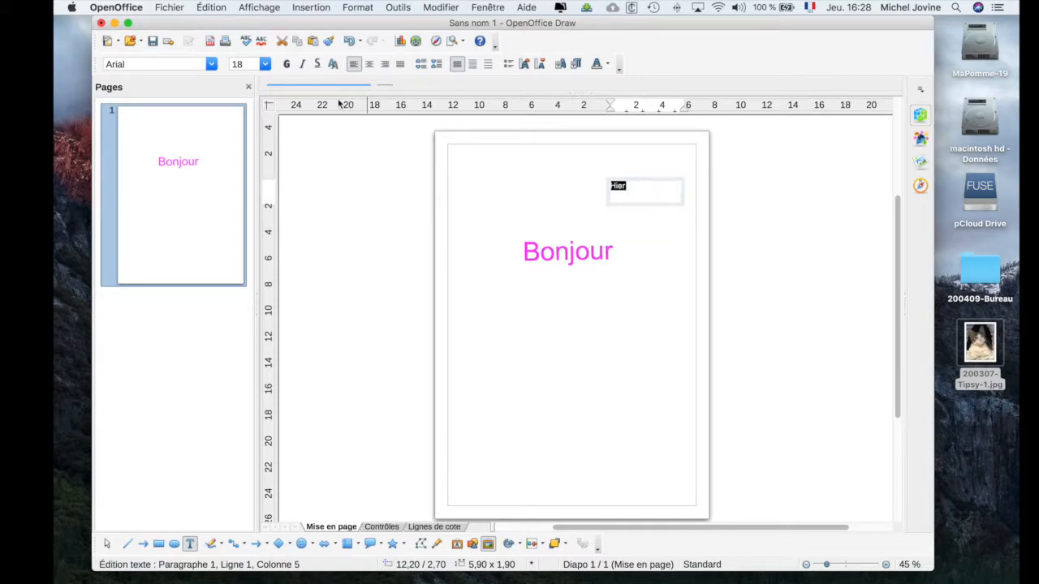
pyautogui.click(265, 64)
pyautogui.scroll(-4, 258, 159)
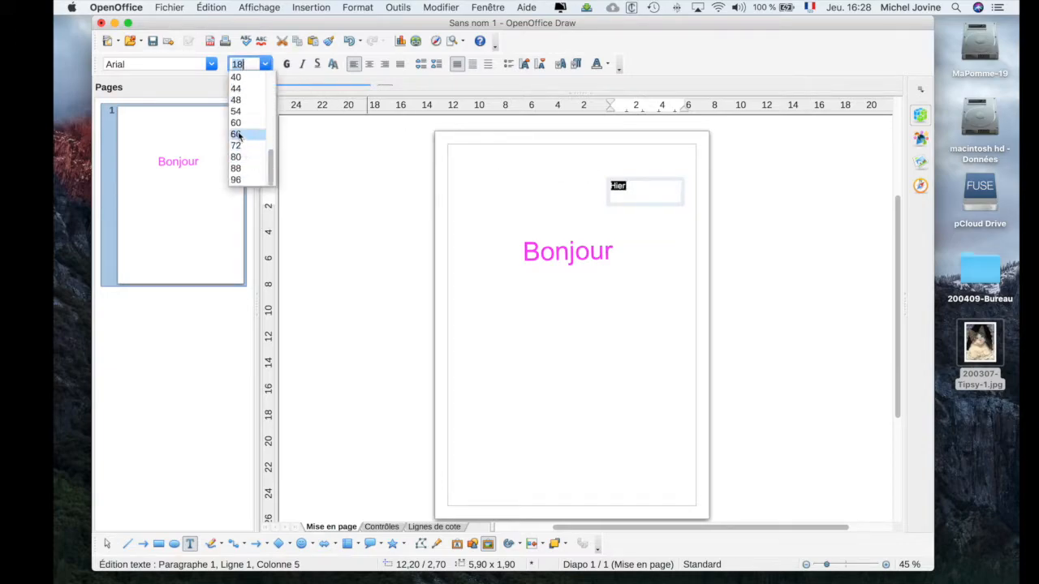
pyautogui.click(236, 89)
pyautogui.click(667, 362)
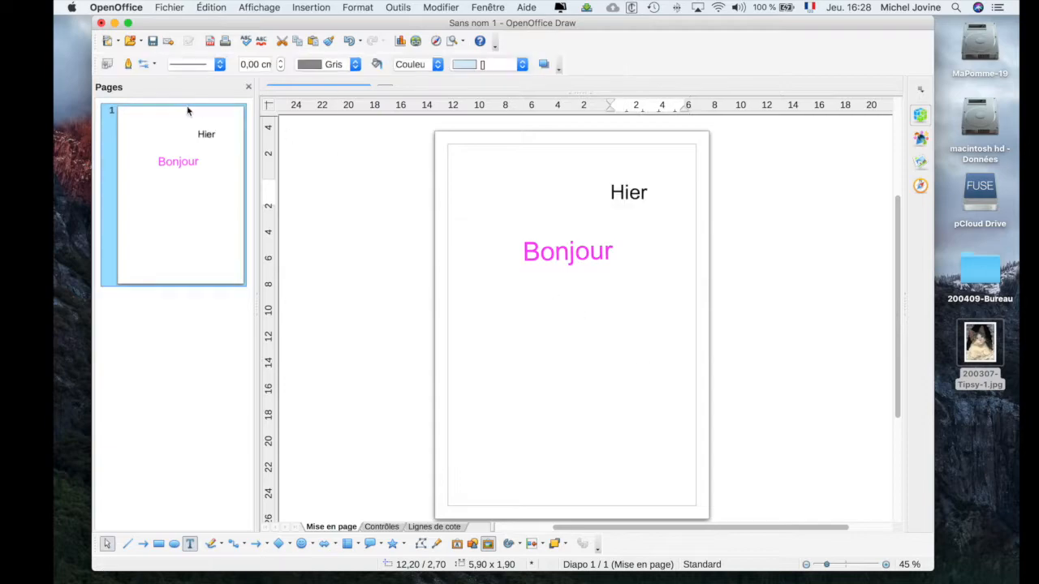
# Add a text box about 5.3 × 2.7 cm below "Bonjour" reading "Demain" at font size 24
pyautogui.click(190, 544)
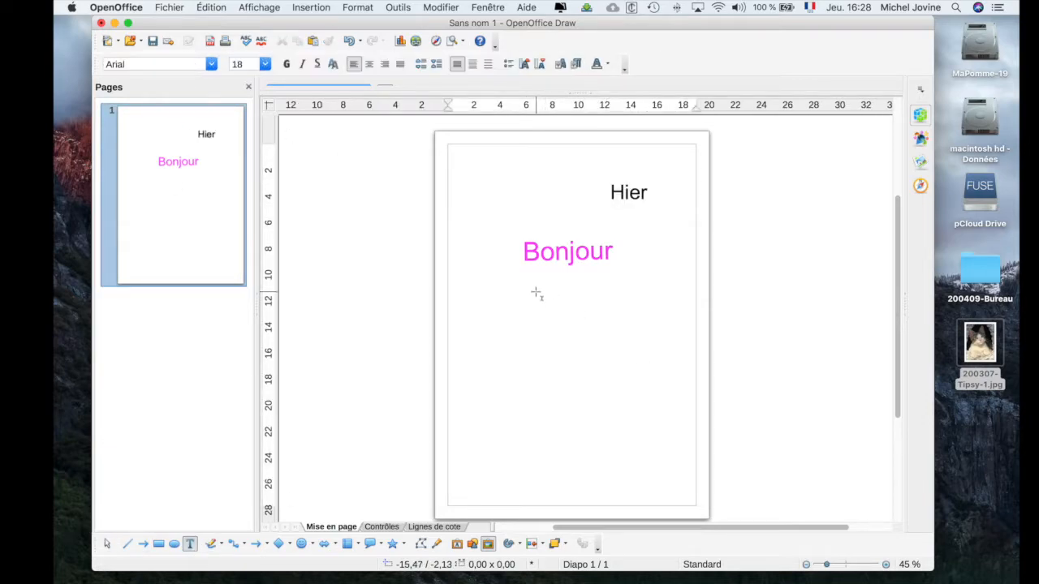
pyautogui.moveTo(542, 299); pyautogui.dragTo(609, 331)
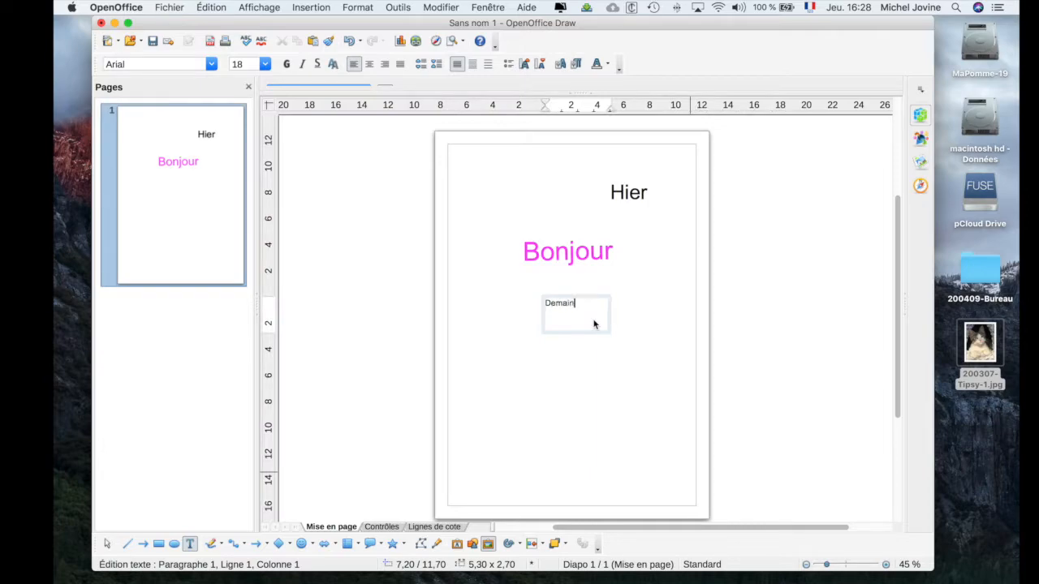
pyautogui.moveTo(578, 304); pyautogui.dragTo(485, 293)
pyautogui.click(265, 64)
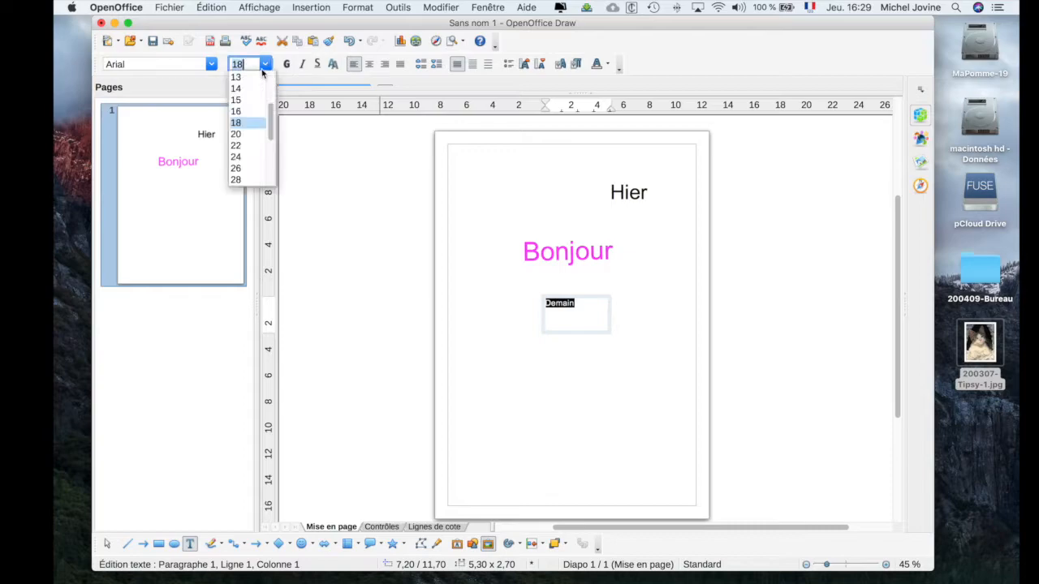
pyautogui.click(248, 159)
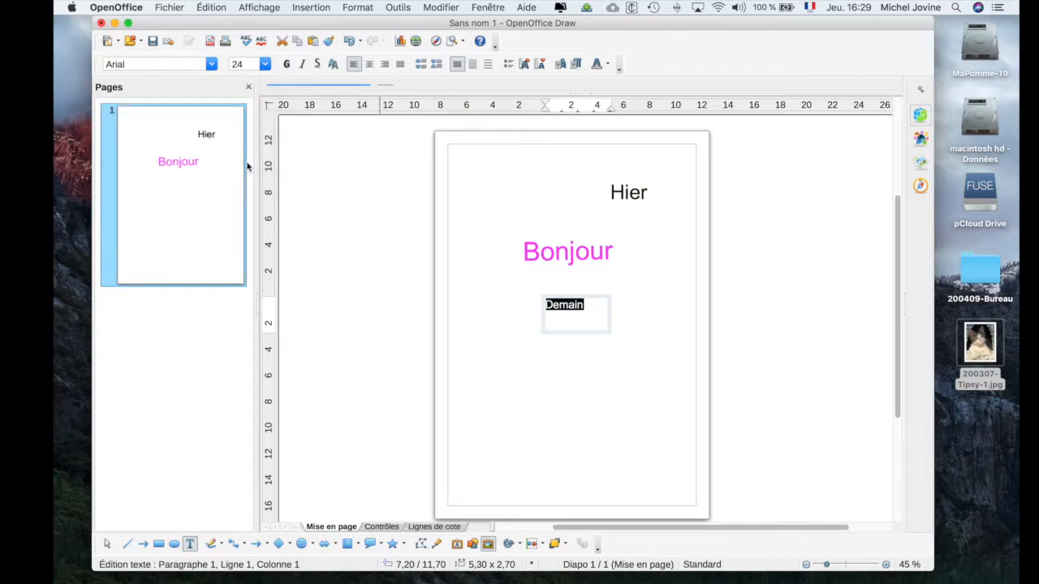
pyautogui.click(779, 395)
# Move the "Demain" text box by its border toward the page's right margin, to about 12.60 / 13.80 cm
pyautogui.moveTo(572, 308); pyautogui.dragTo(617, 340)
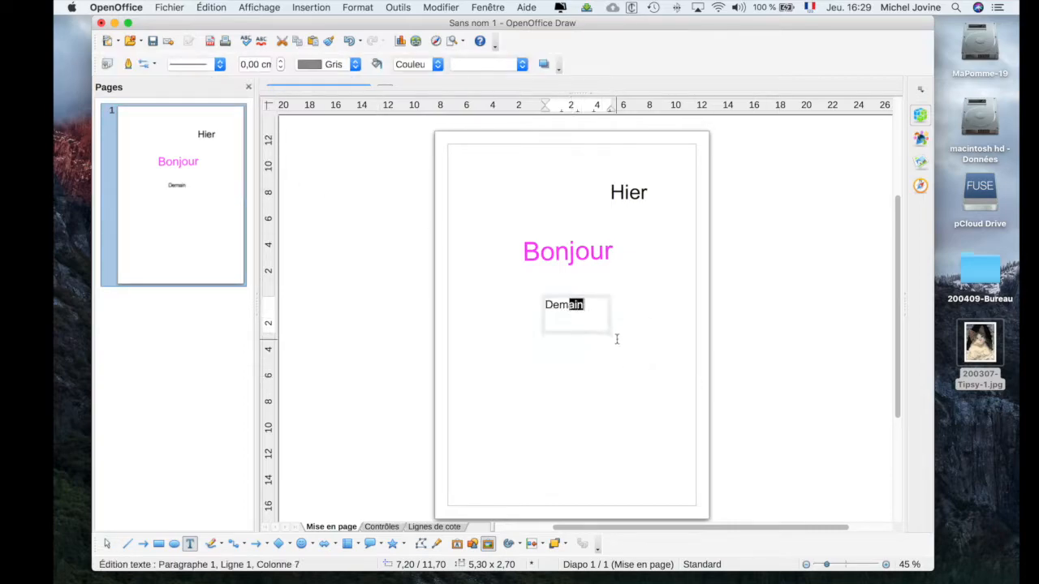
pyautogui.click(591, 333)
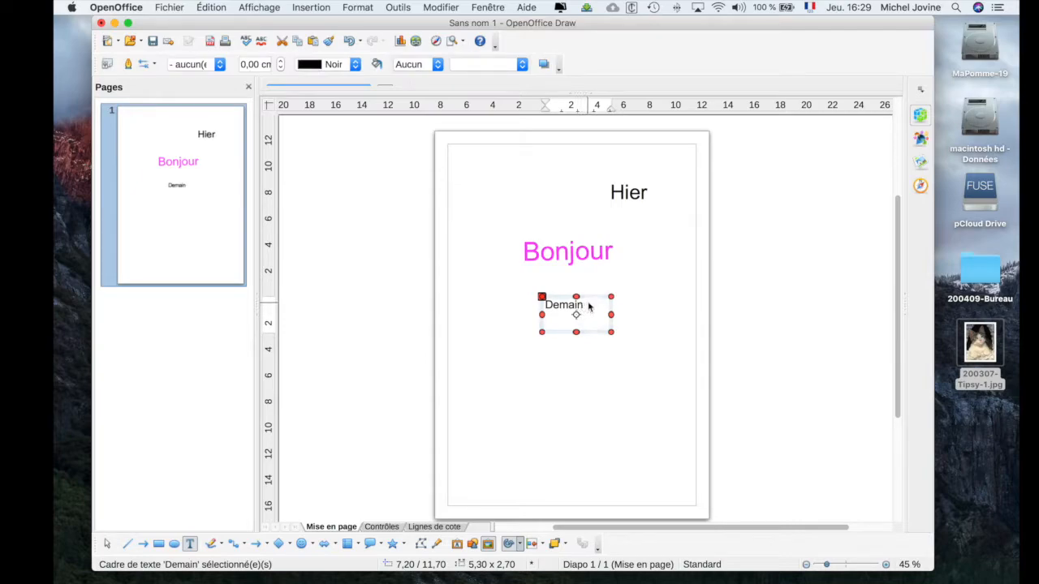
pyautogui.moveTo(588, 297); pyautogui.dragTo(628, 339)
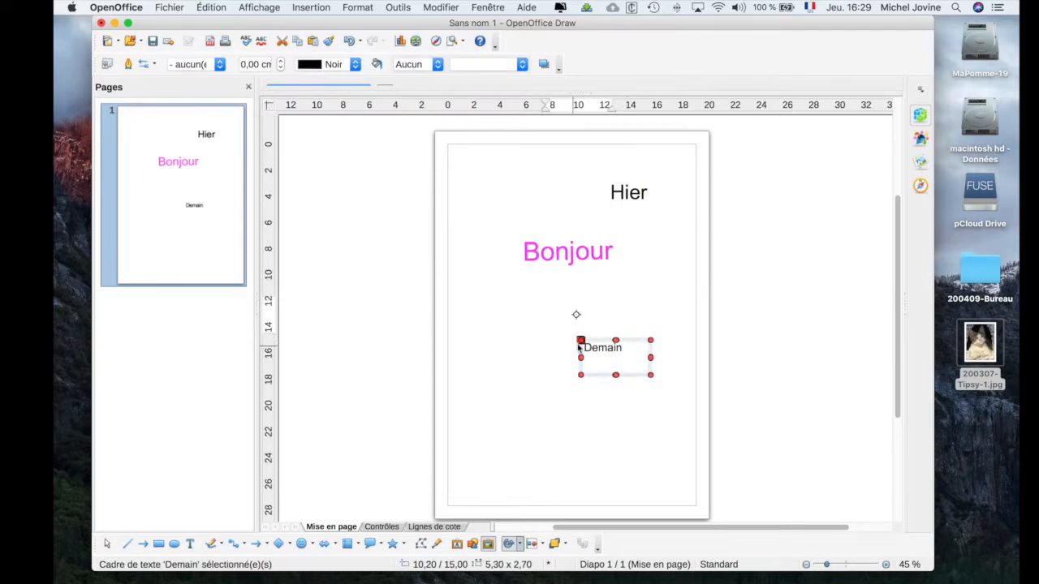
pyautogui.click(516, 344)
pyautogui.click(602, 341)
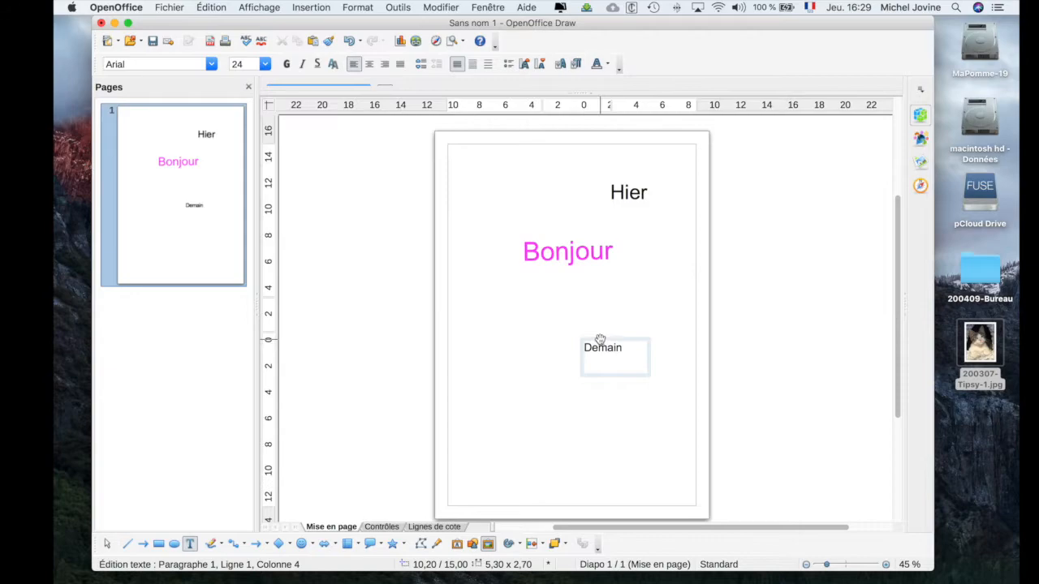
pyautogui.click(602, 341)
pyautogui.click(599, 340)
pyautogui.moveTo(600, 340); pyautogui.dragTo(637, 326)
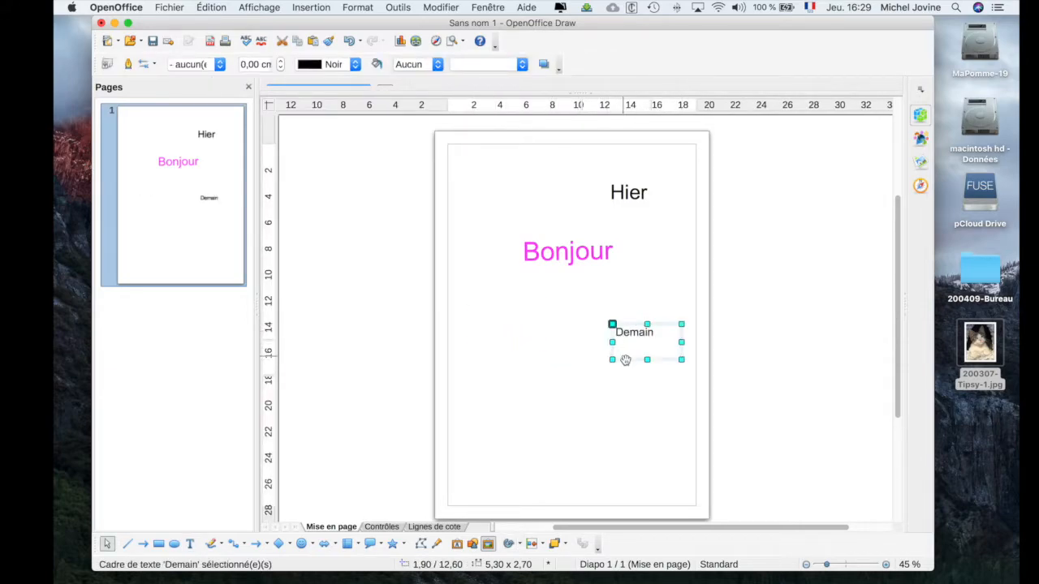
# Draw a rounded speech-bubble callout about 6.8 × 1.6 cm above "Bonjour" and enter the text "Demain" in it
pyautogui.click(370, 543)
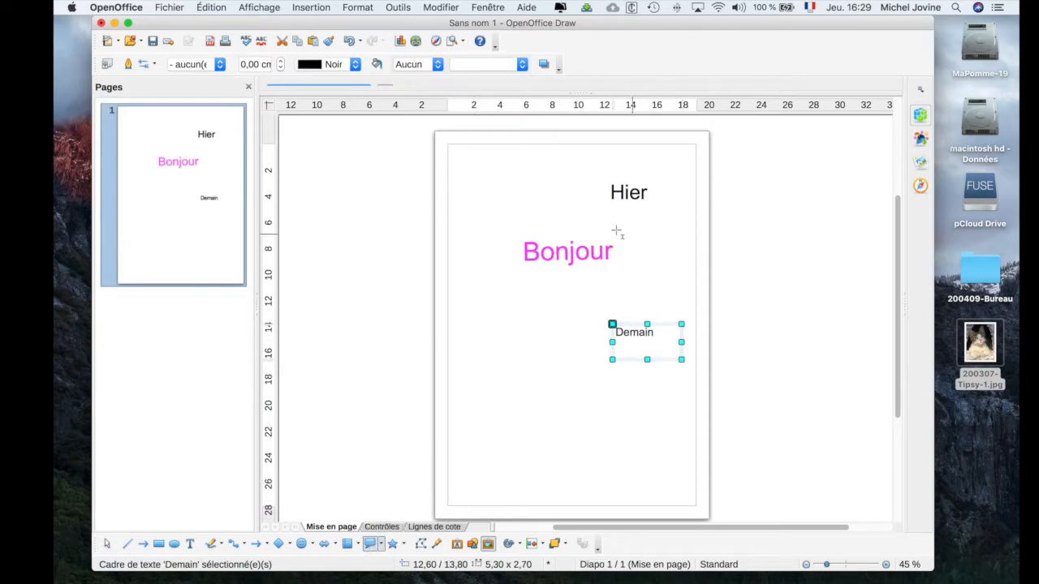
pyautogui.moveTo(497, 164); pyautogui.dragTo(587, 186)
pyautogui.doubleClick(531, 178)
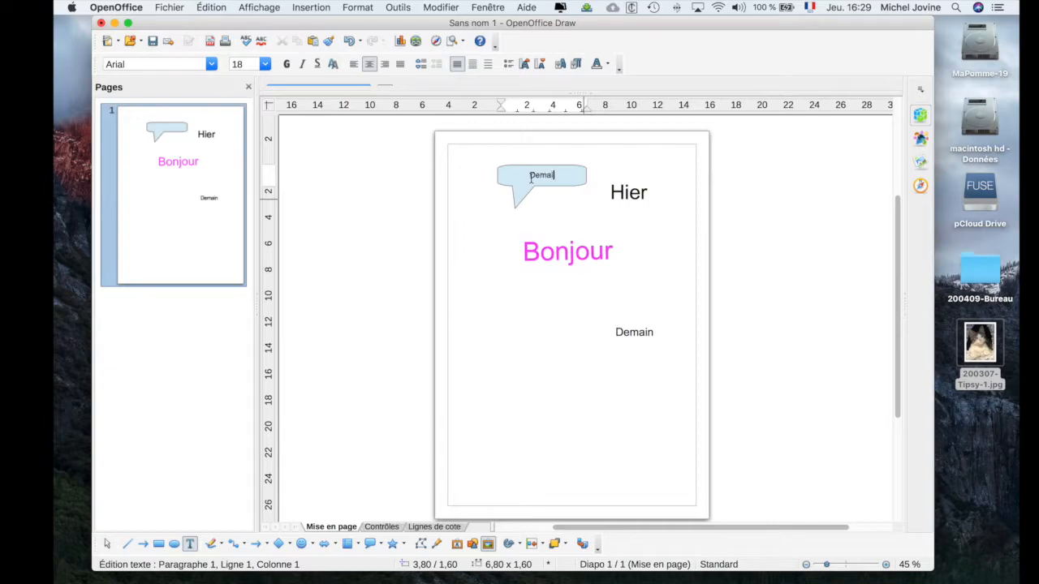
# Set the font size of the callout's text "Demain" to 48 and finish editing it
pyautogui.doubleClick(530, 178)
pyautogui.click(264, 64)
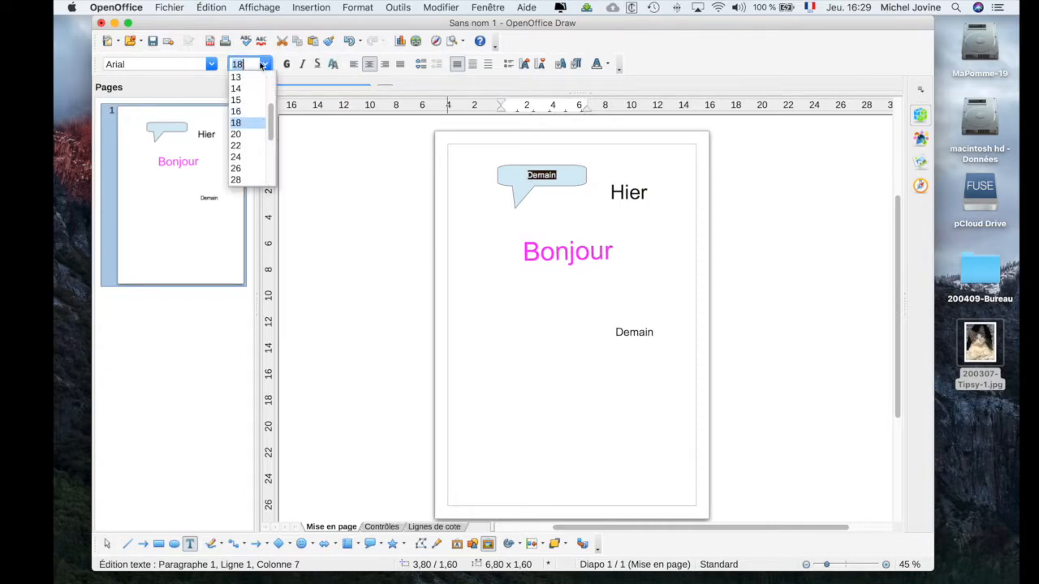
pyautogui.write('48')
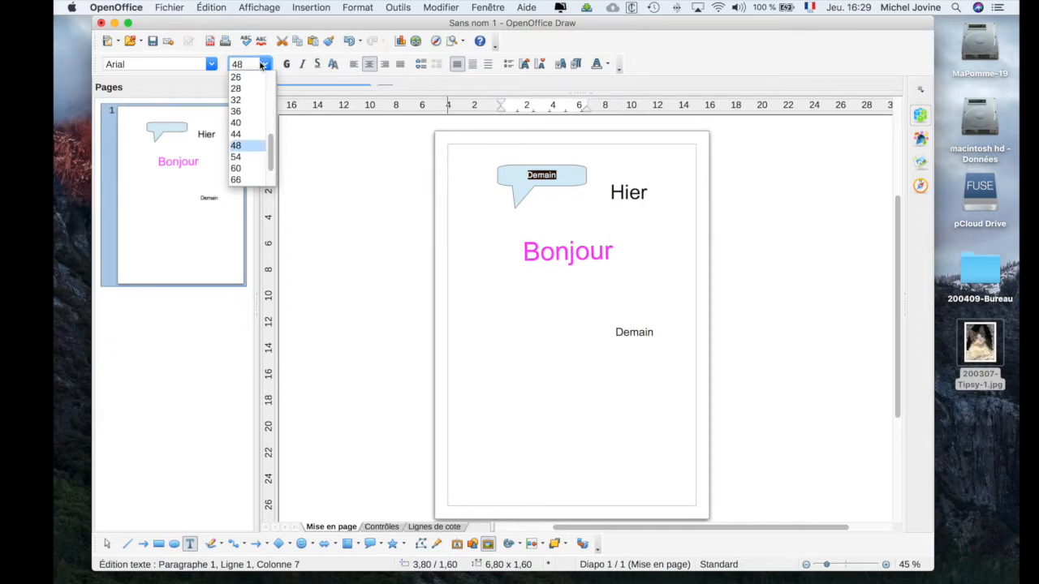
pyautogui.press('Return')
pyautogui.click(485, 190)
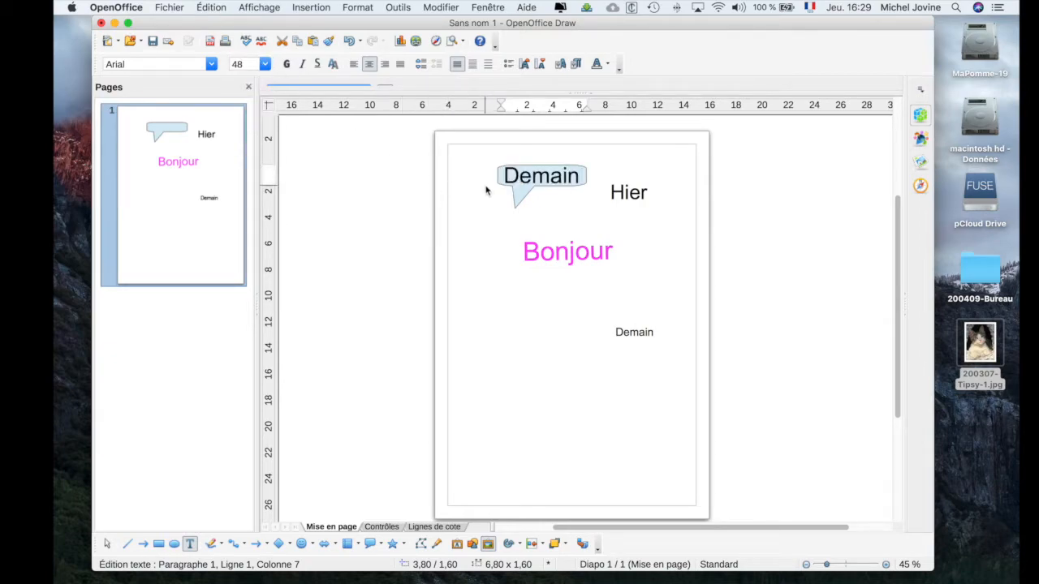
# Change the fill of the "Demain" speech-bubble callout to a gradient (Dégradé) and choose an orange gradient
pyautogui.click(552, 184)
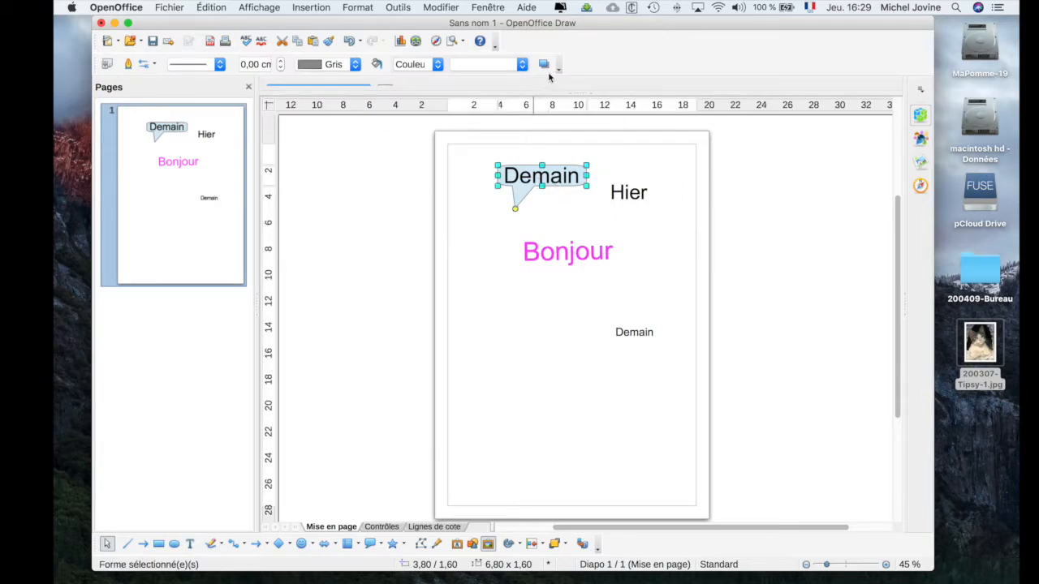
pyautogui.click(438, 65)
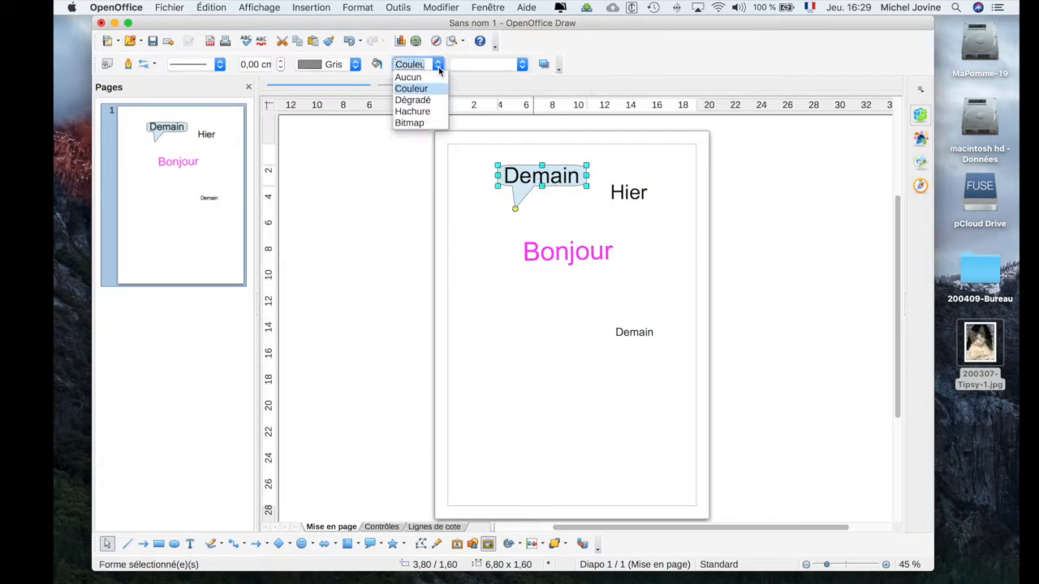
pyautogui.press('Up')
pyautogui.press('Return')
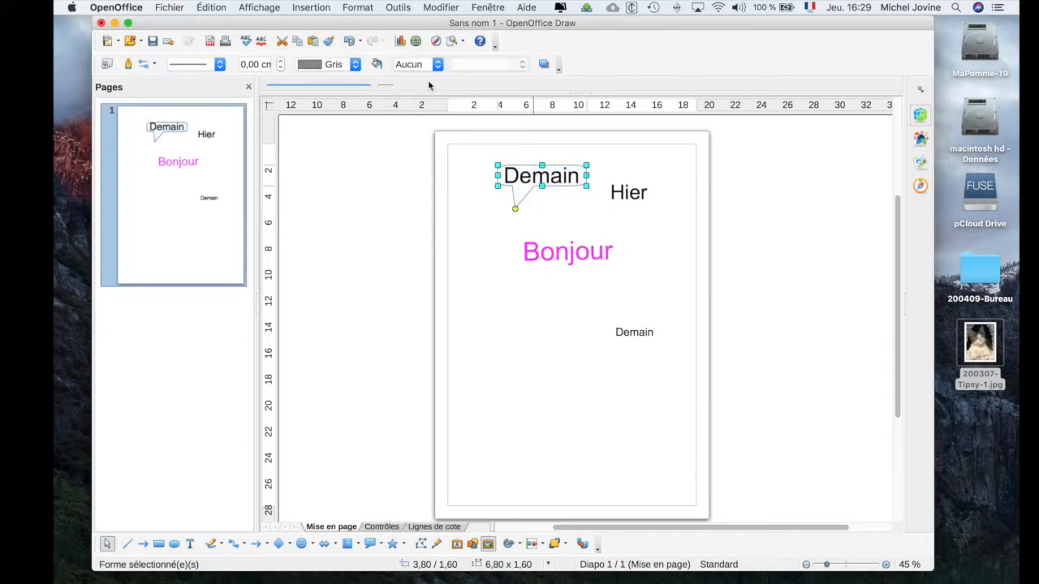
pyautogui.click(439, 69)
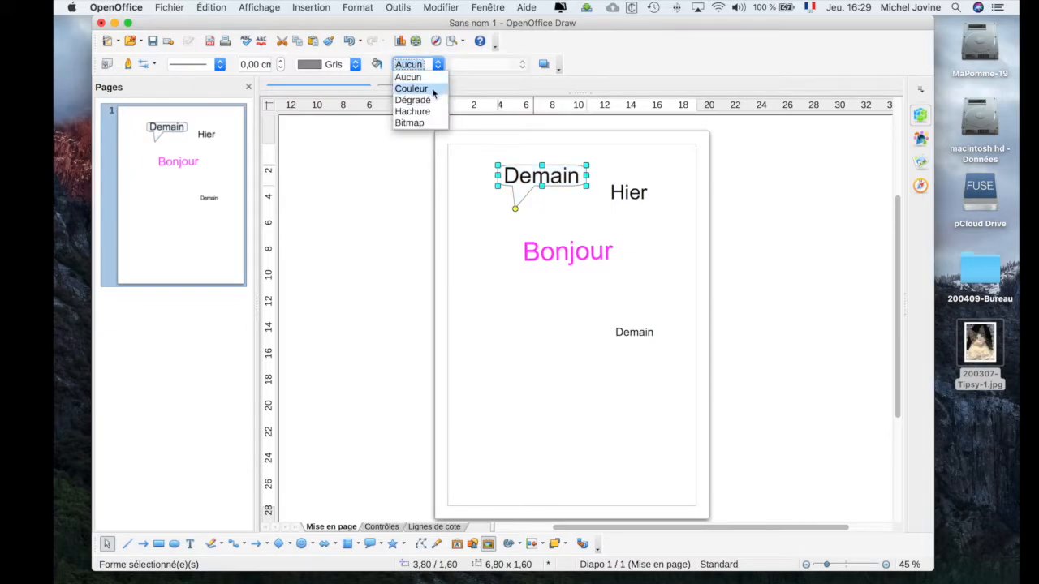
pyautogui.click(431, 101)
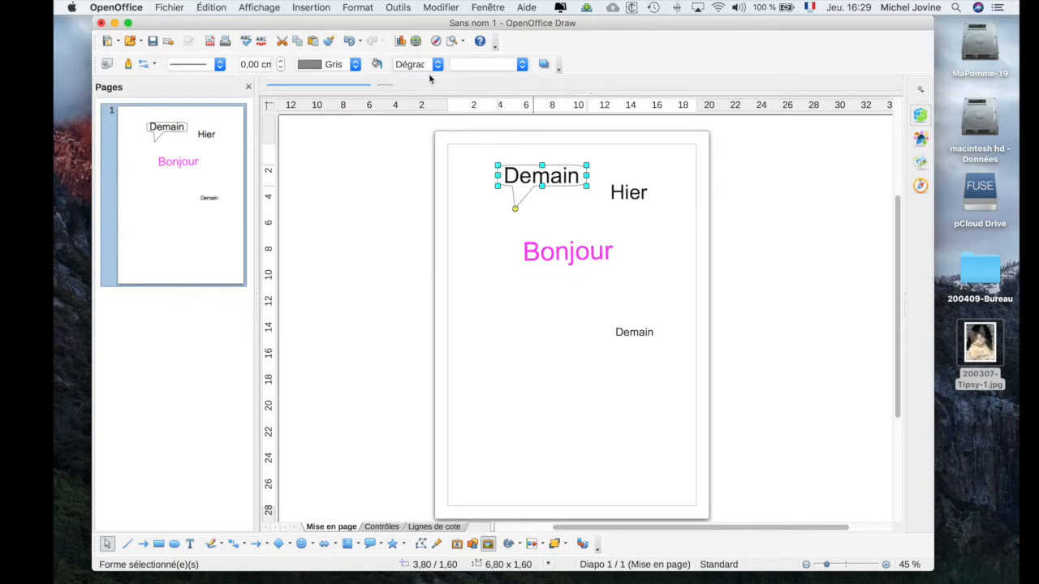
pyautogui.click(523, 67)
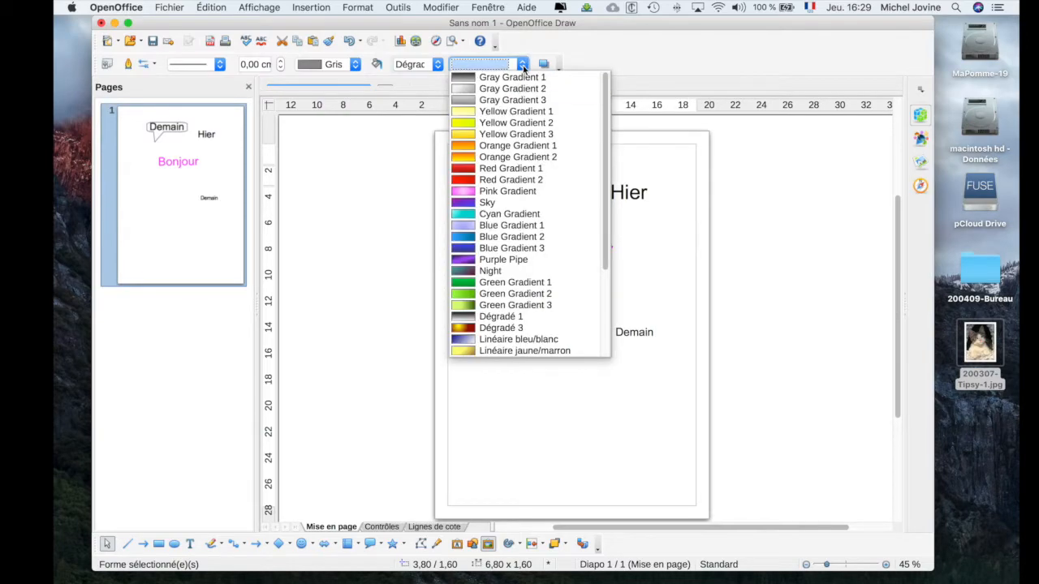
pyautogui.click(512, 150)
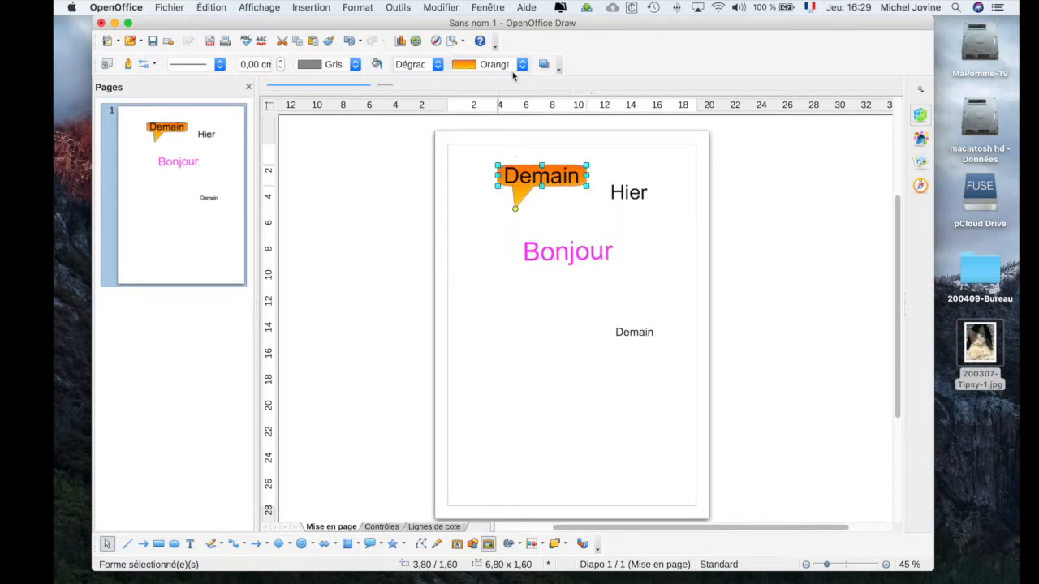
# Try a shadow on the orange callout and remove it again
pyautogui.click(544, 65)
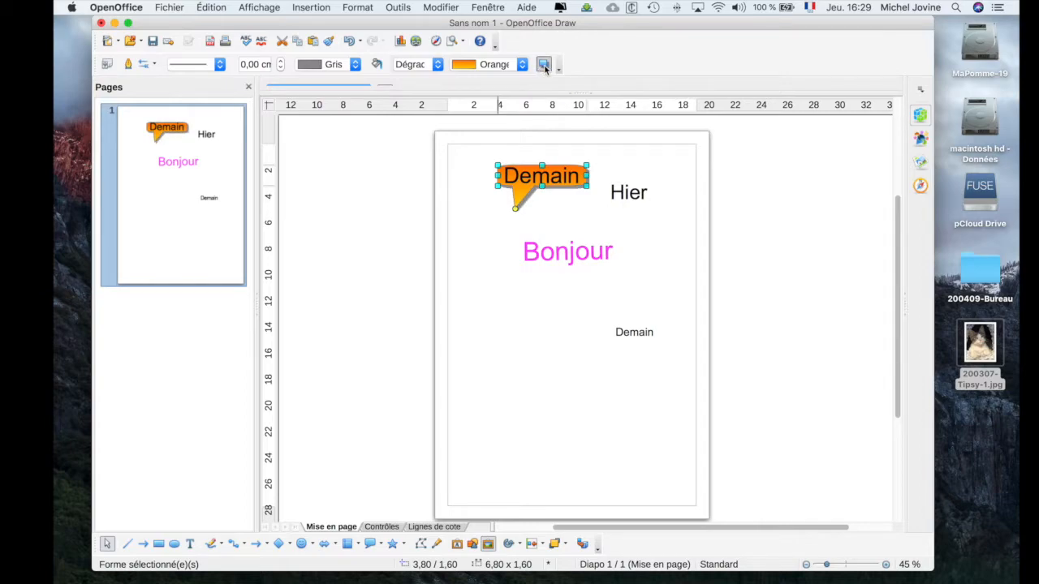
pyautogui.click(543, 65)
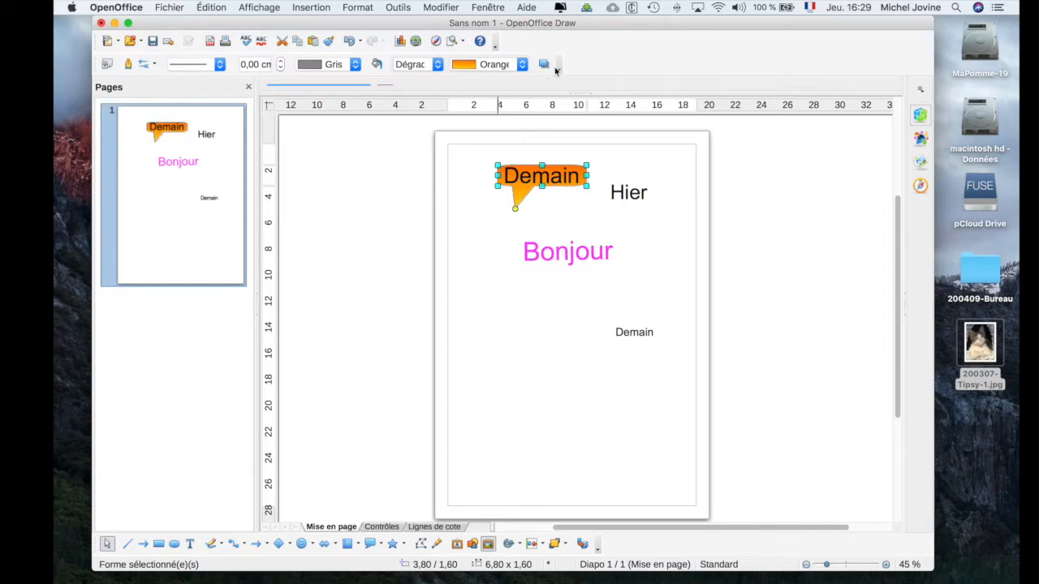
pyautogui.click(559, 70)
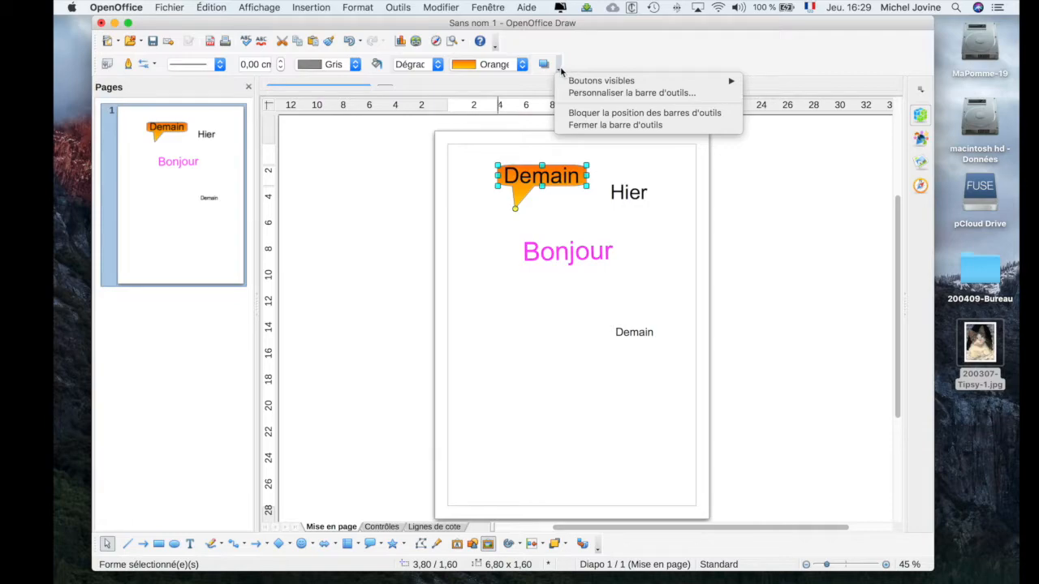
pyautogui.click(560, 71)
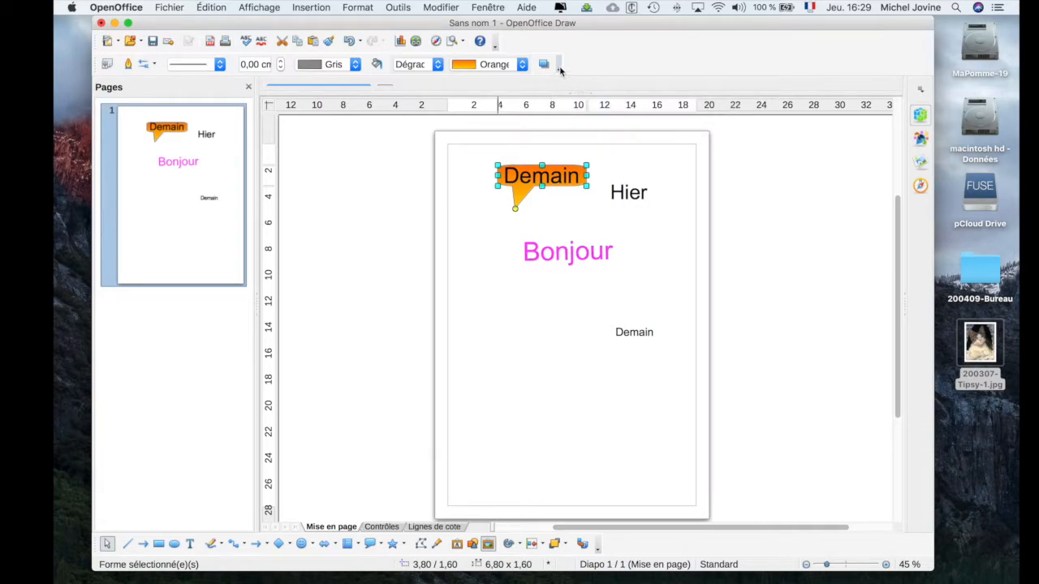
pyautogui.click(560, 71)
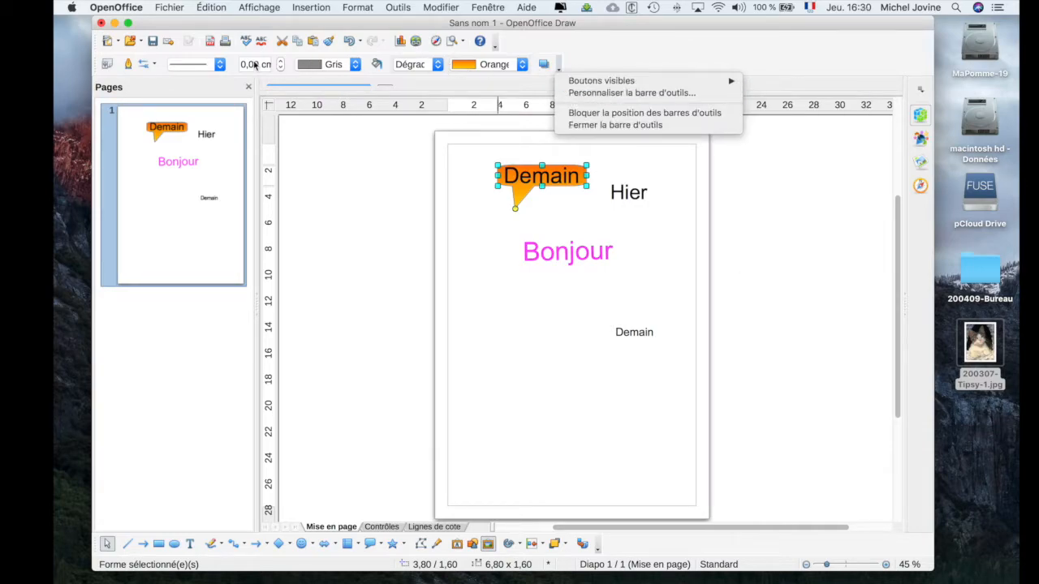
pyautogui.click(558, 66)
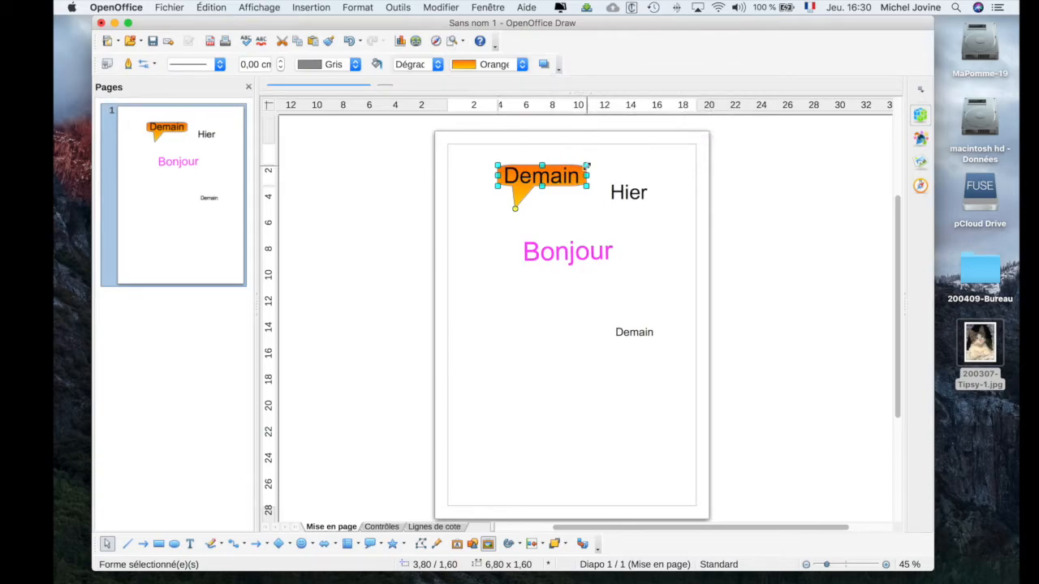
# Widen the orange callout to about 7.7 cm and set the font of its text "Demain" to Bubble Talk
pyautogui.moveTo(586, 175); pyautogui.dragTo(599, 176)
pyautogui.doubleClick(548, 176)
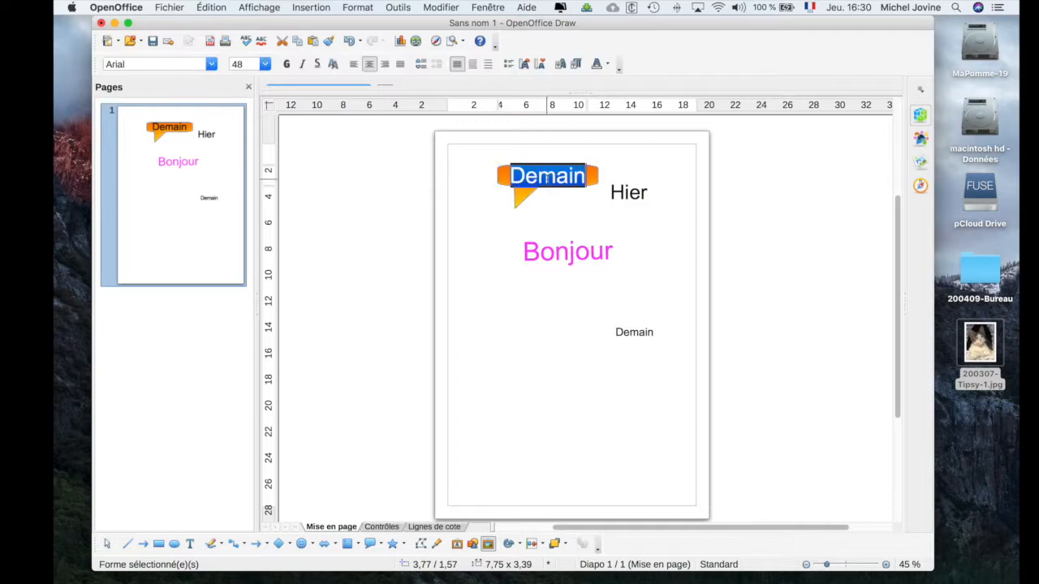
pyautogui.click(211, 65)
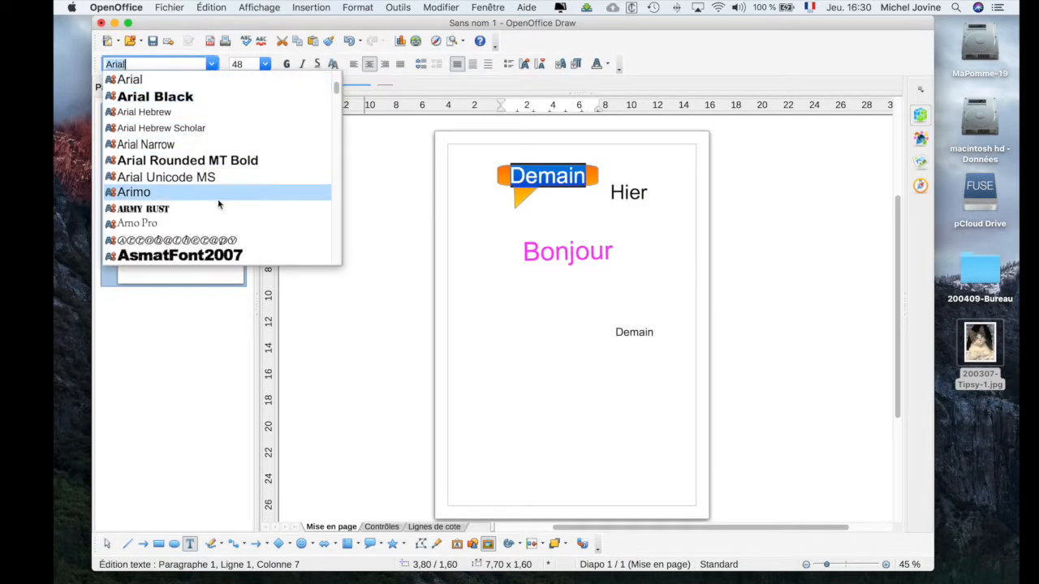
pyautogui.scroll(-10, 336, 204)
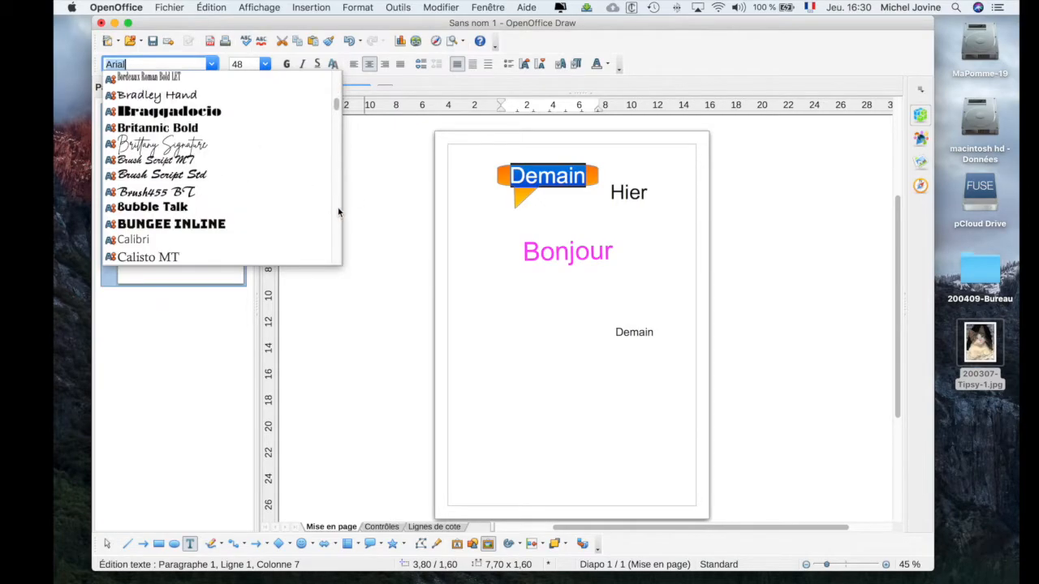
pyautogui.click(140, 209)
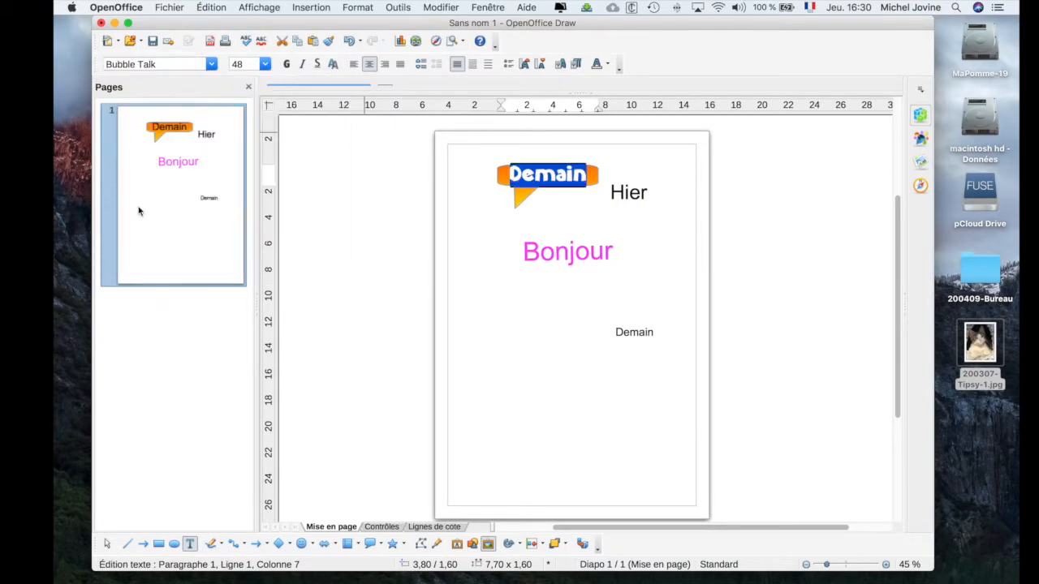
pyautogui.click(480, 209)
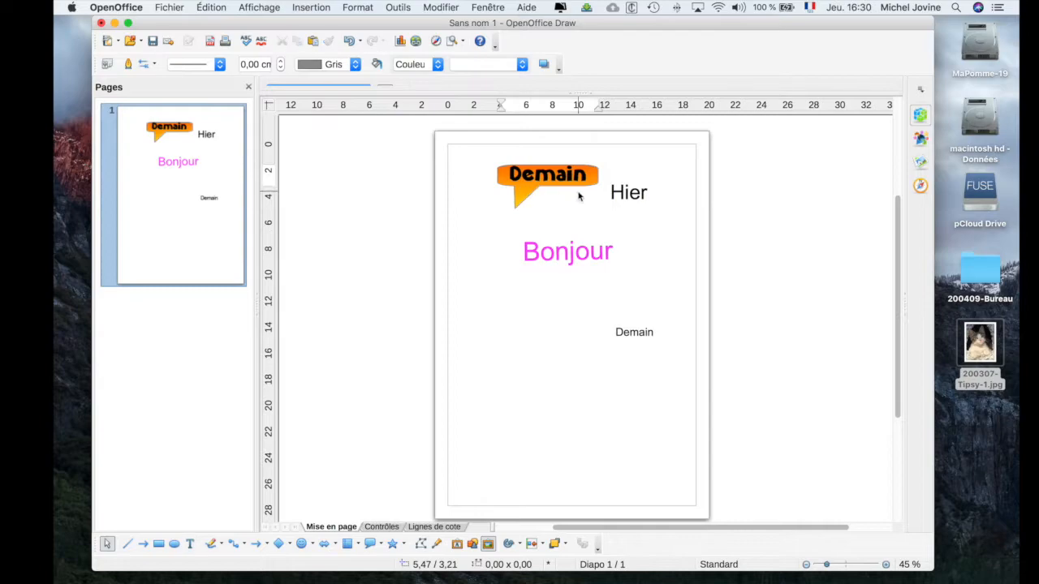
# Move the orange callout below "Bonjour" and pull its tail upward so the tip points just beneath that word
pyautogui.moveTo(571, 188); pyautogui.dragTo(572, 378)
pyautogui.moveTo(517, 399); pyautogui.dragTo(570, 291)
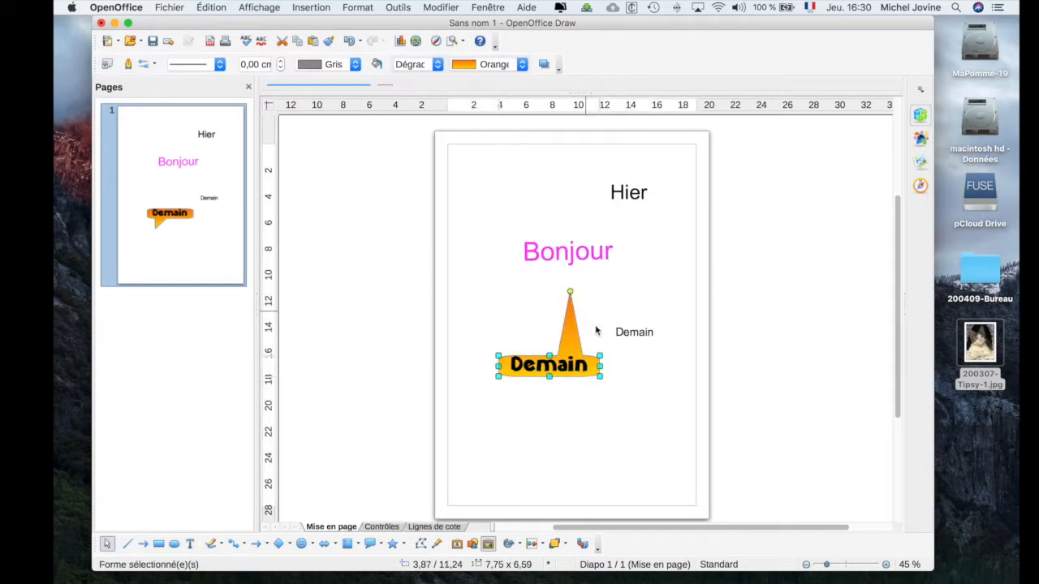
pyautogui.click(644, 408)
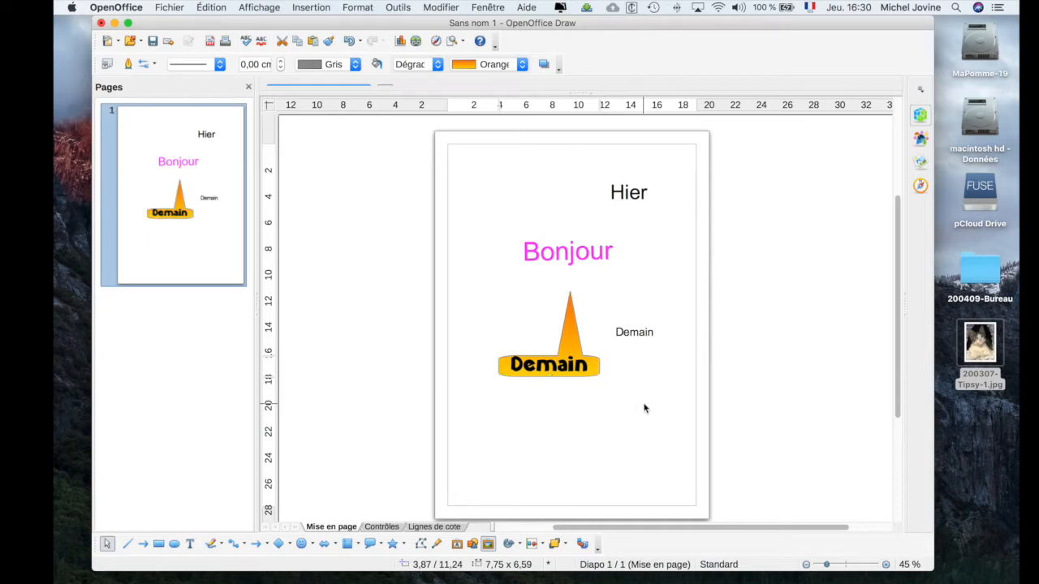
# Draw a five-pointed star about 5.3 × 4.9 cm above "Bonjour", near the page's upper-left corner
pyautogui.click(397, 543)
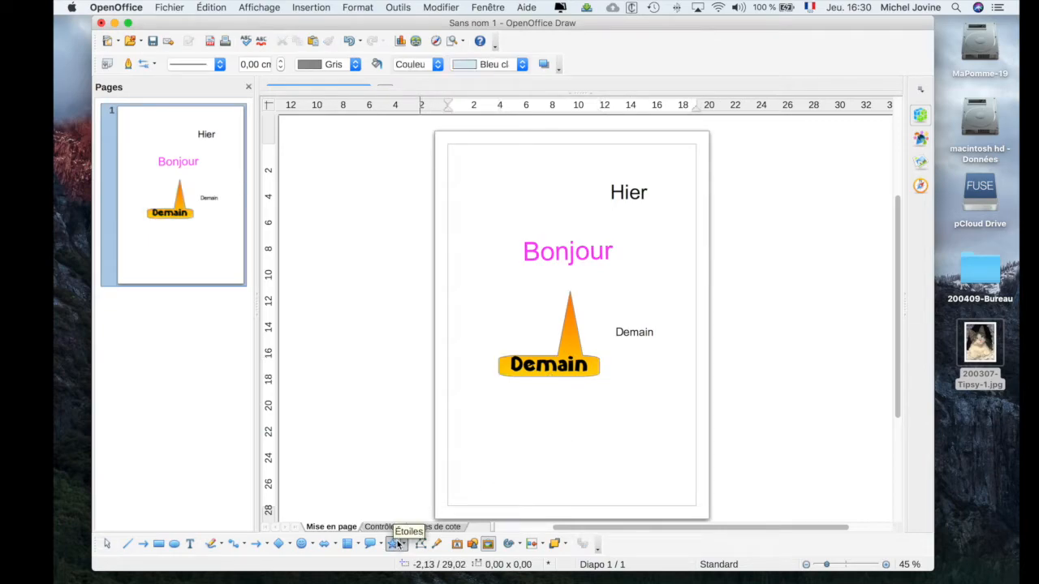
pyautogui.moveTo(477, 162); pyautogui.dragTo(546, 225)
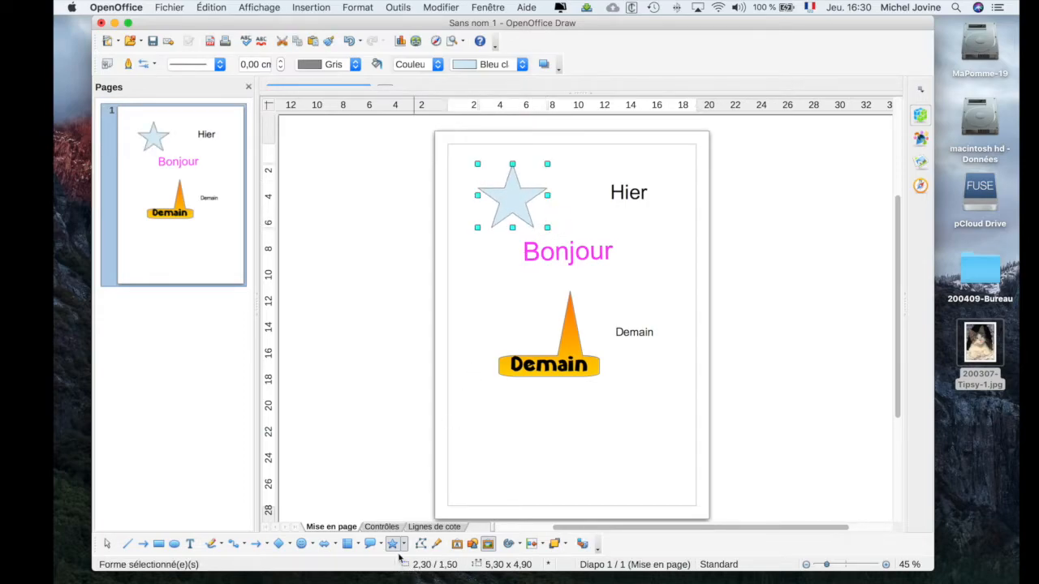